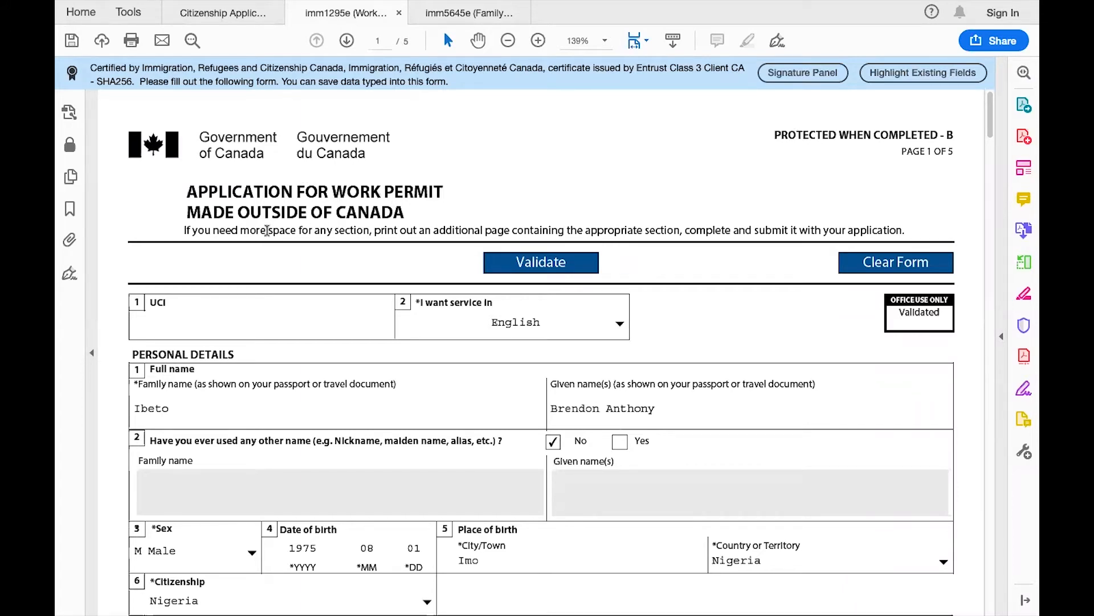
- Examine the service language choices and the family name field in the work permit application
{"action": "scroll", "coordinate": [376, 268], "scroll_direction": "down", "scroll_amount": 3}
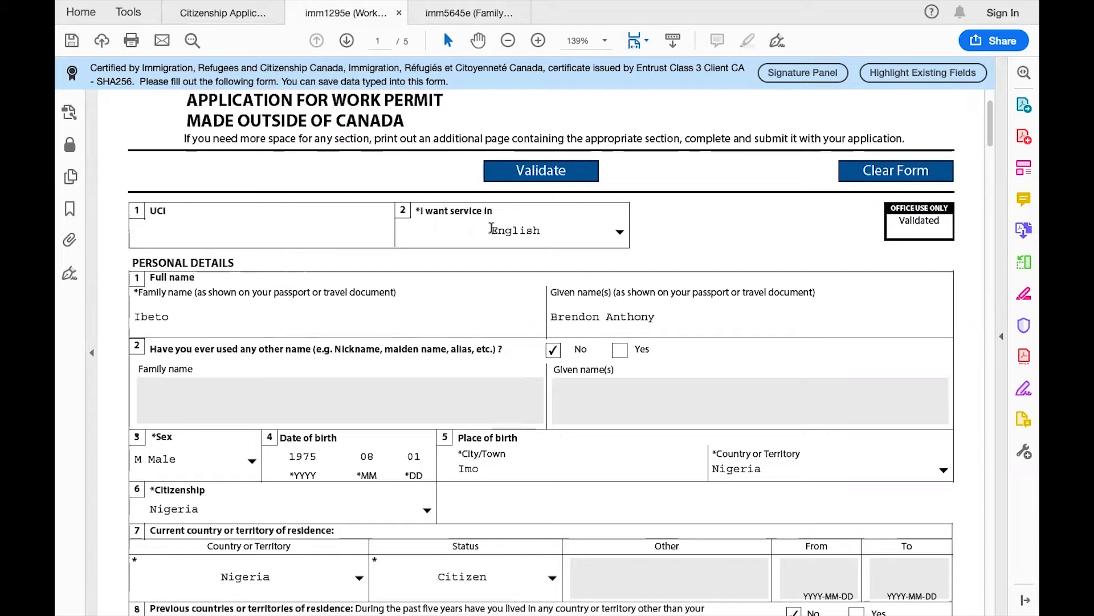
{"action": "left_click", "coordinate": [621, 234]}
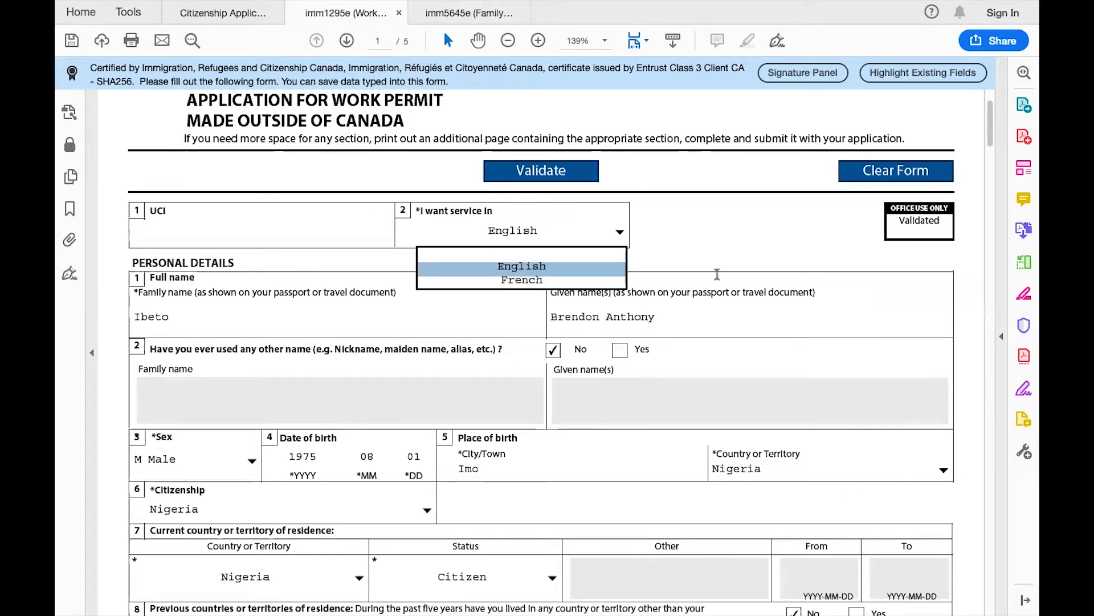
{"action": "scroll", "coordinate": [602, 258], "scroll_direction": "down", "scroll_amount": 3}
{"action": "left_click", "coordinate": [354, 217]}
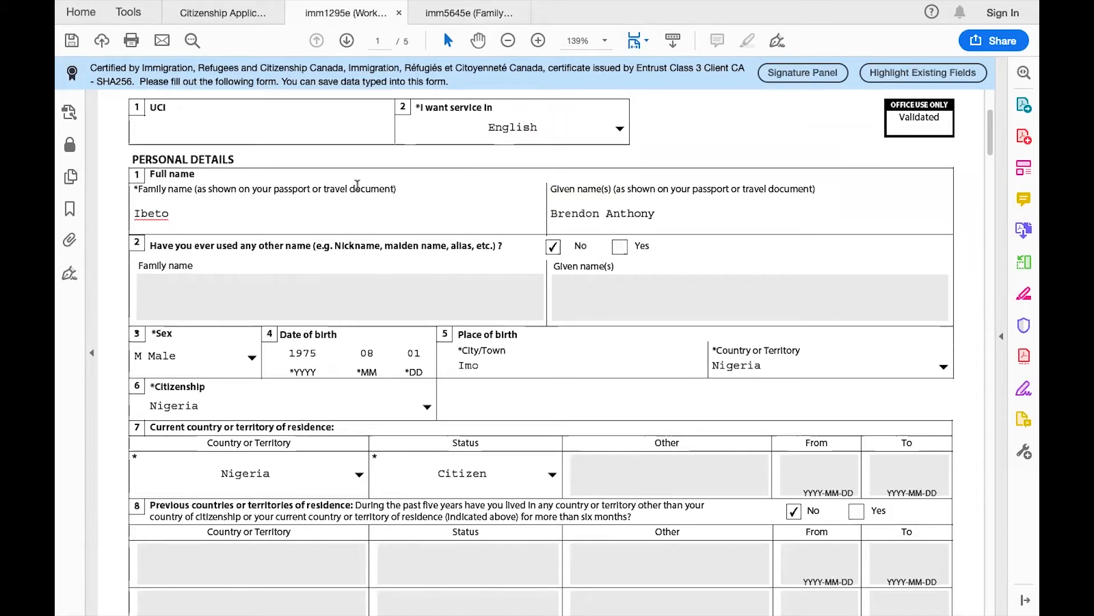
{"action": "left_click_drag", "start_coordinate": [397, 187], "coordinate": [393, 187]}
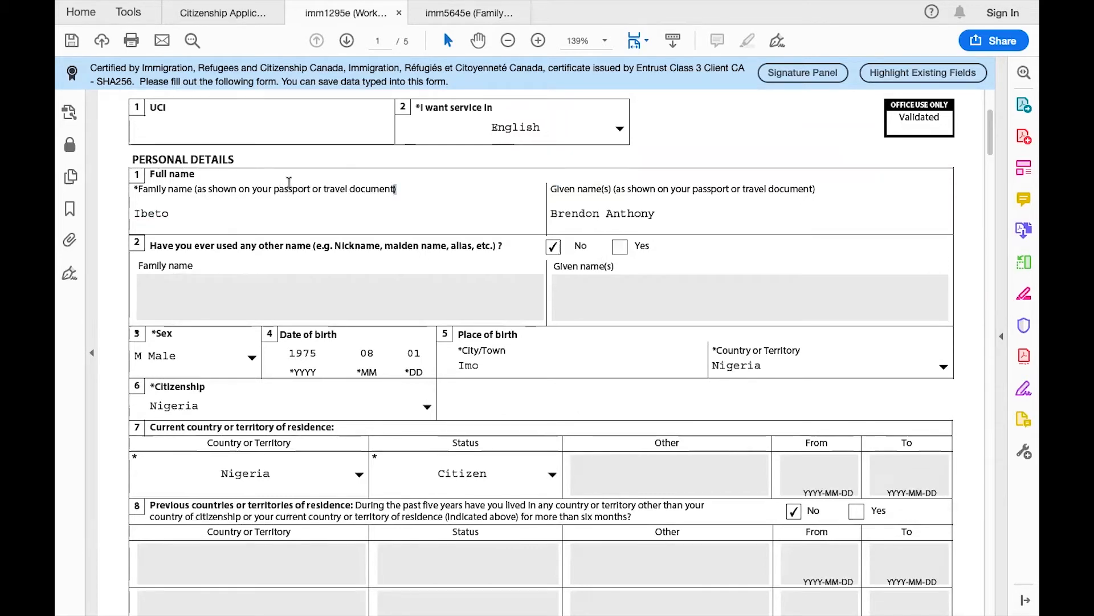
- Set the question about ever using another name to Yes and return it to No
{"action": "scroll", "coordinate": [390, 210], "scroll_direction": "down", "scroll_amount": 3}
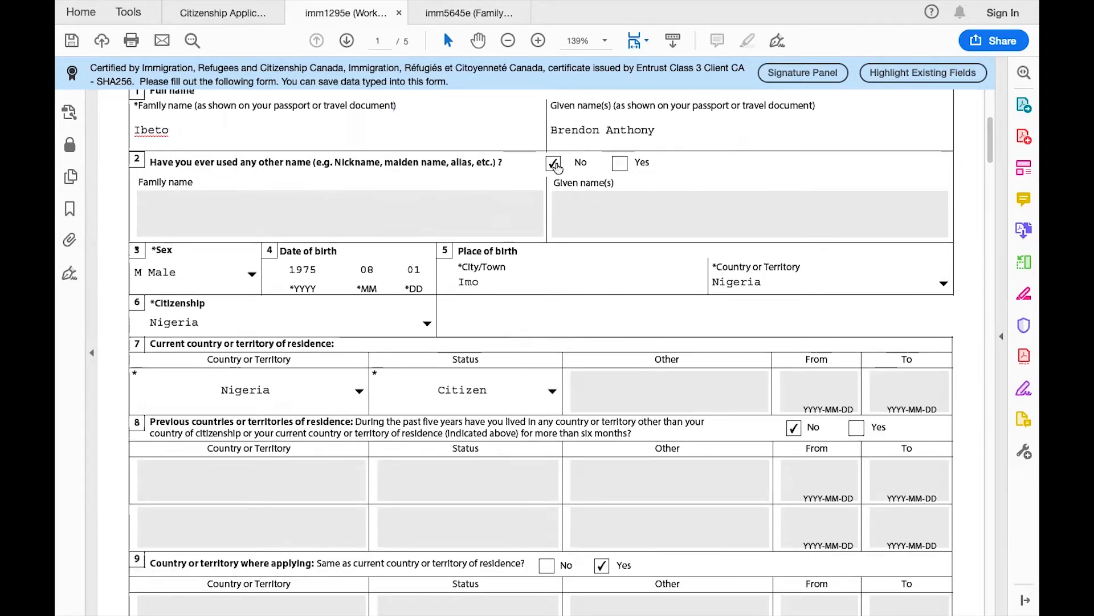
{"action": "left_click", "coordinate": [626, 170]}
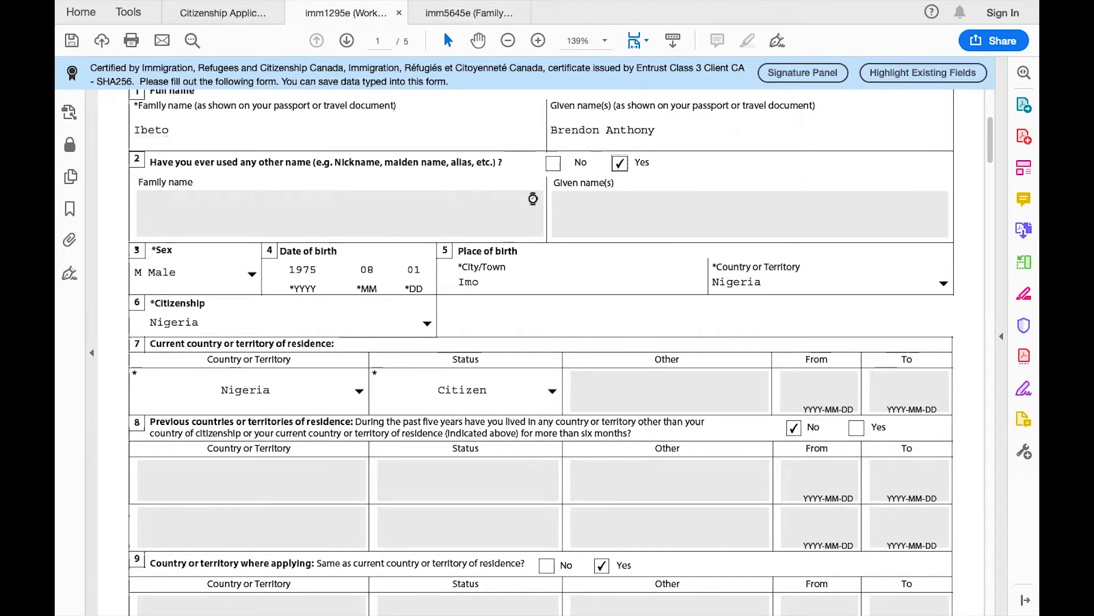
{"action": "left_click", "coordinate": [554, 164]}
- Set the question about previous countries or territories of residence to Yes and return it to No
{"action": "scroll", "coordinate": [160, 246], "scroll_direction": "down", "scroll_amount": 2}
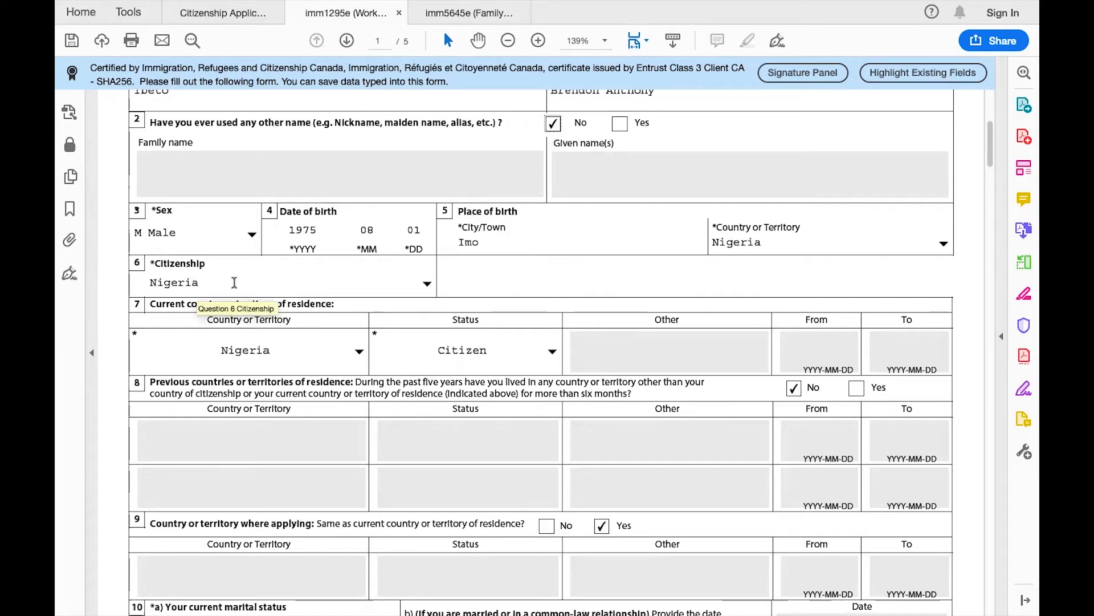
{"action": "scroll", "coordinate": [239, 276], "scroll_direction": "down", "scroll_amount": 2}
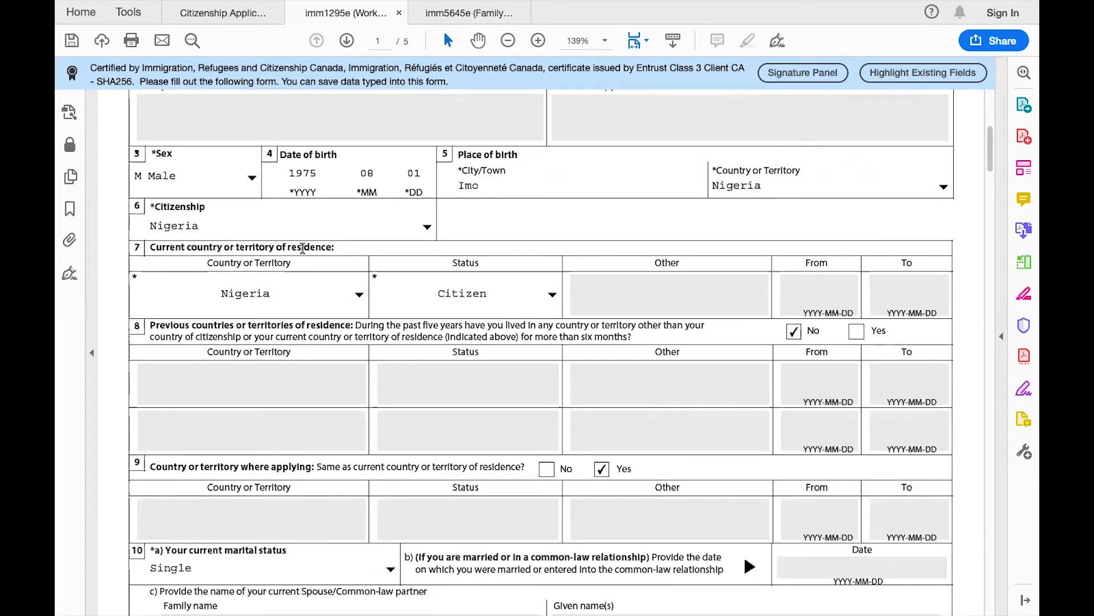
{"action": "scroll", "coordinate": [354, 274], "scroll_direction": "down", "scroll_amount": 2}
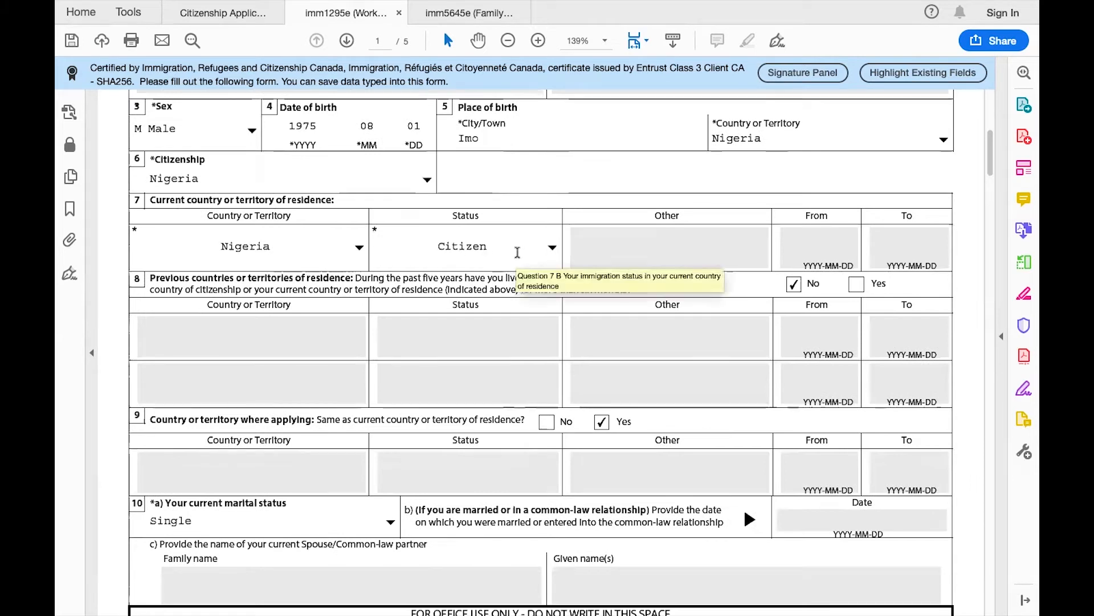
{"action": "scroll", "coordinate": [517, 252], "scroll_direction": "down", "scroll_amount": 3}
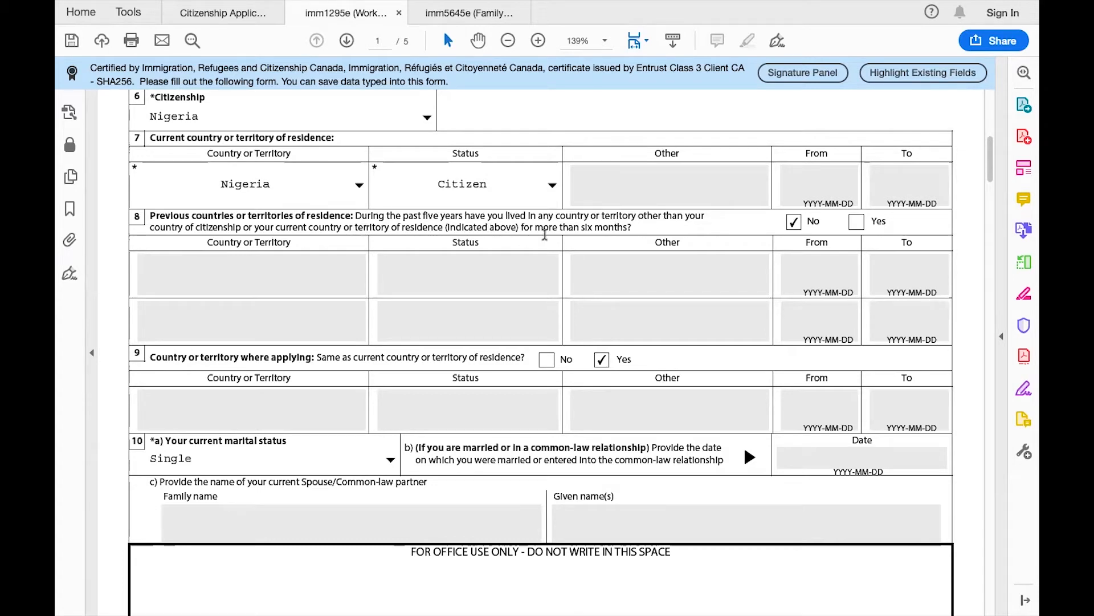
{"action": "left_click", "coordinate": [857, 222]}
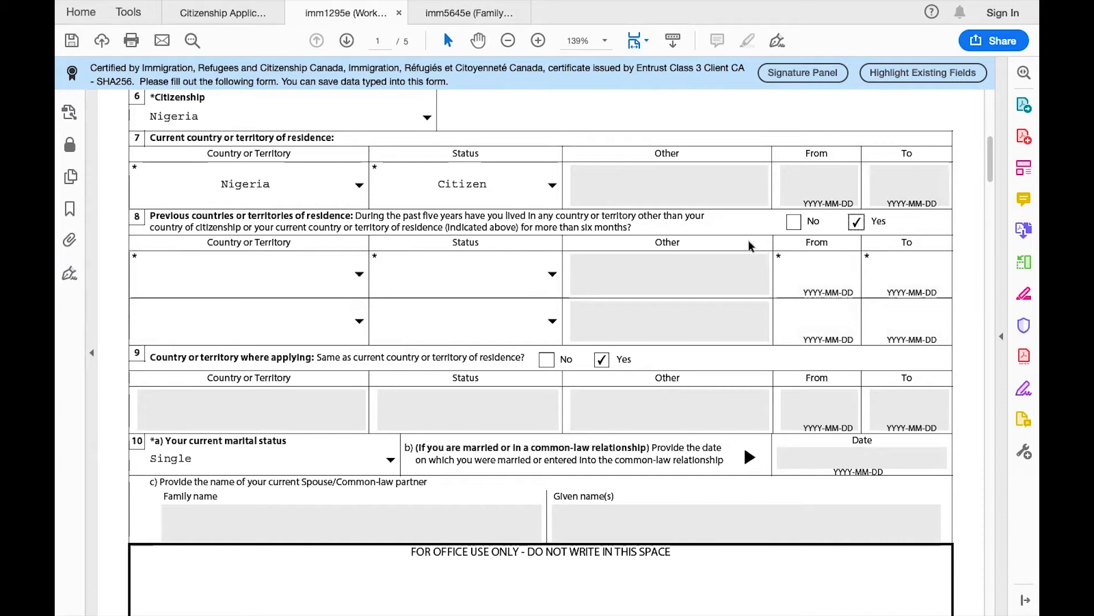
{"action": "left_click", "coordinate": [794, 227]}
- Try No for whether the country where applying matches the current residence, and restore Yes
{"action": "scroll", "coordinate": [798, 274], "scroll_direction": "down", "scroll_amount": 3}
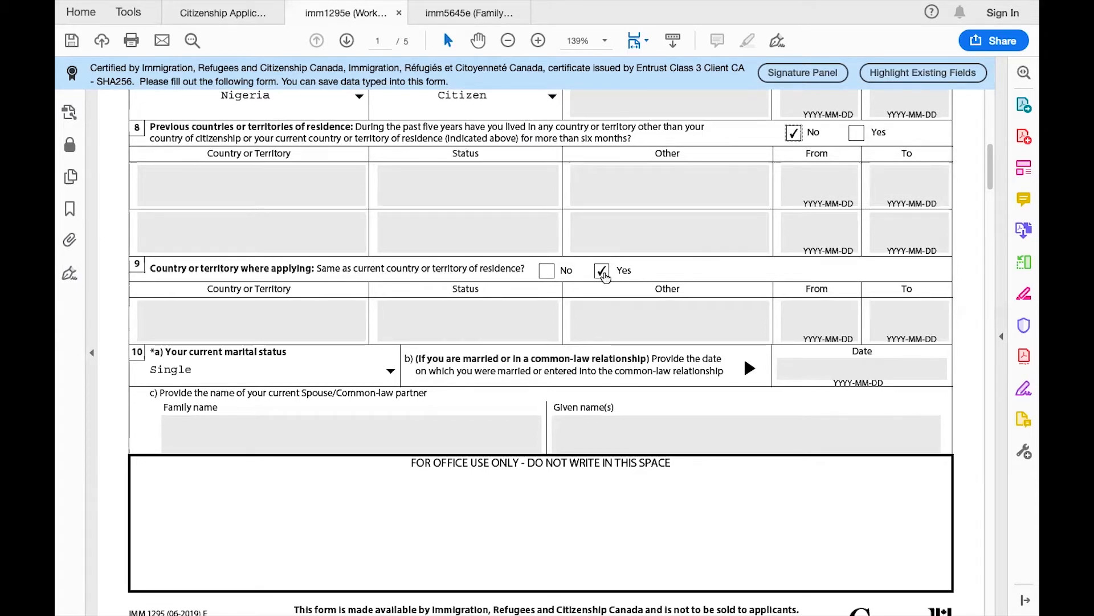
{"action": "left_click", "coordinate": [548, 271]}
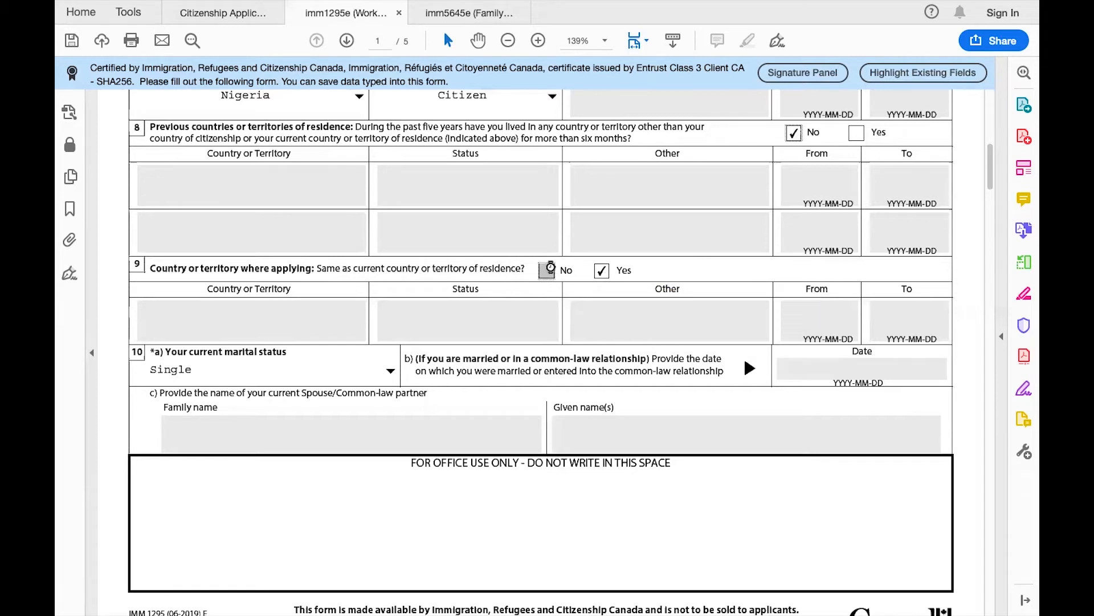
{"action": "left_click", "coordinate": [602, 270]}
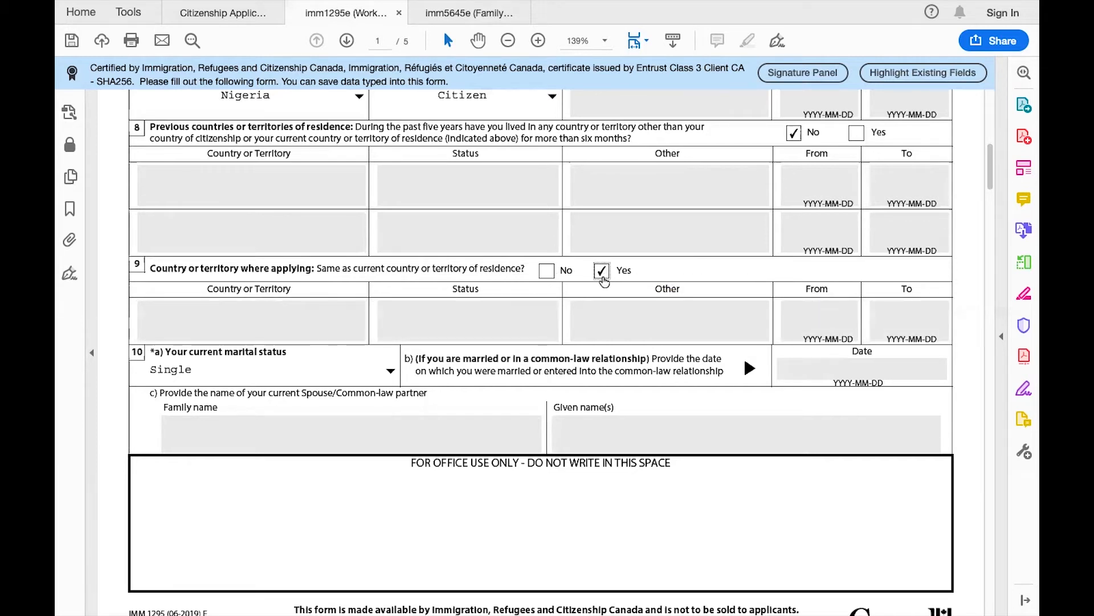
- Set the question about a previous marriage or common-law relationship to Yes and return it to No
{"action": "scroll", "coordinate": [603, 277], "scroll_direction": "down", "scroll_amount": 1}
{"action": "scroll", "coordinate": [604, 277], "scroll_direction": "down", "scroll_amount": 2}
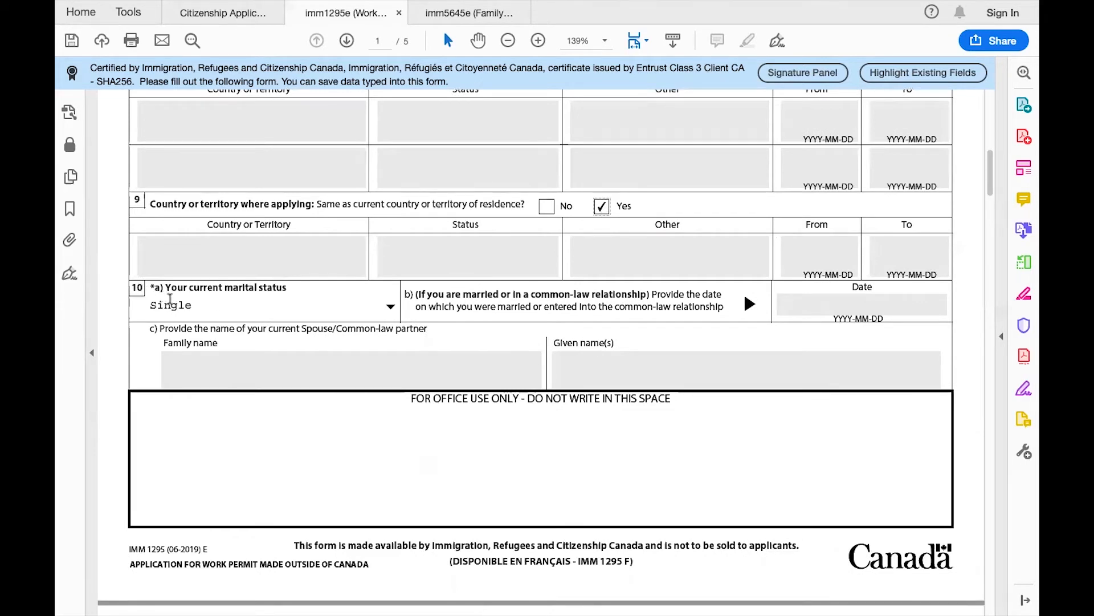
{"action": "scroll", "coordinate": [665, 378], "scroll_direction": "down", "scroll_amount": 1}
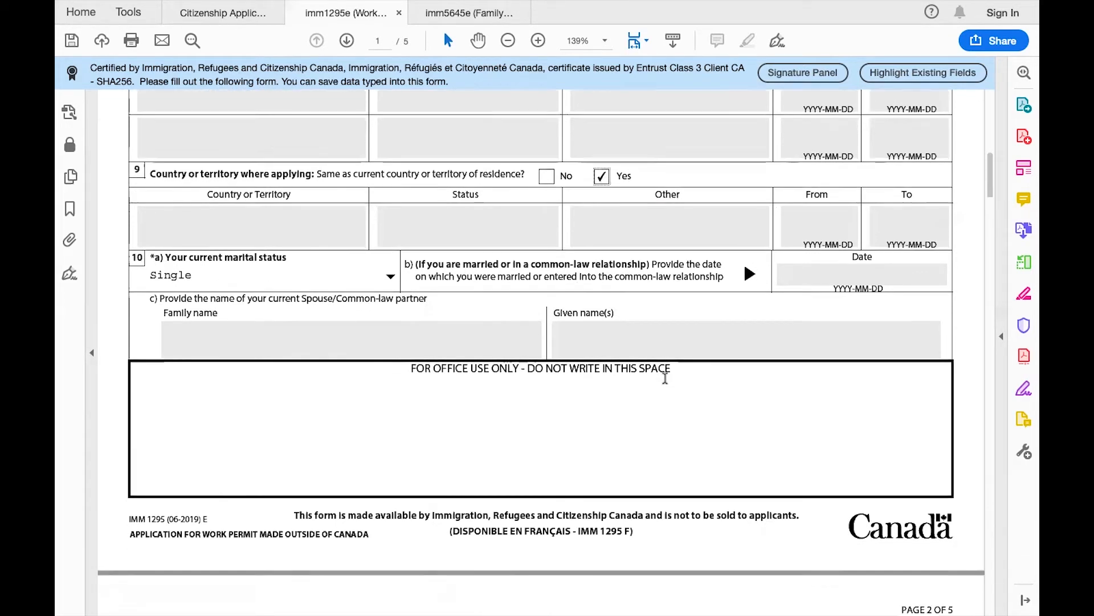
{"action": "scroll", "coordinate": [665, 378], "scroll_direction": "down", "scroll_amount": 2}
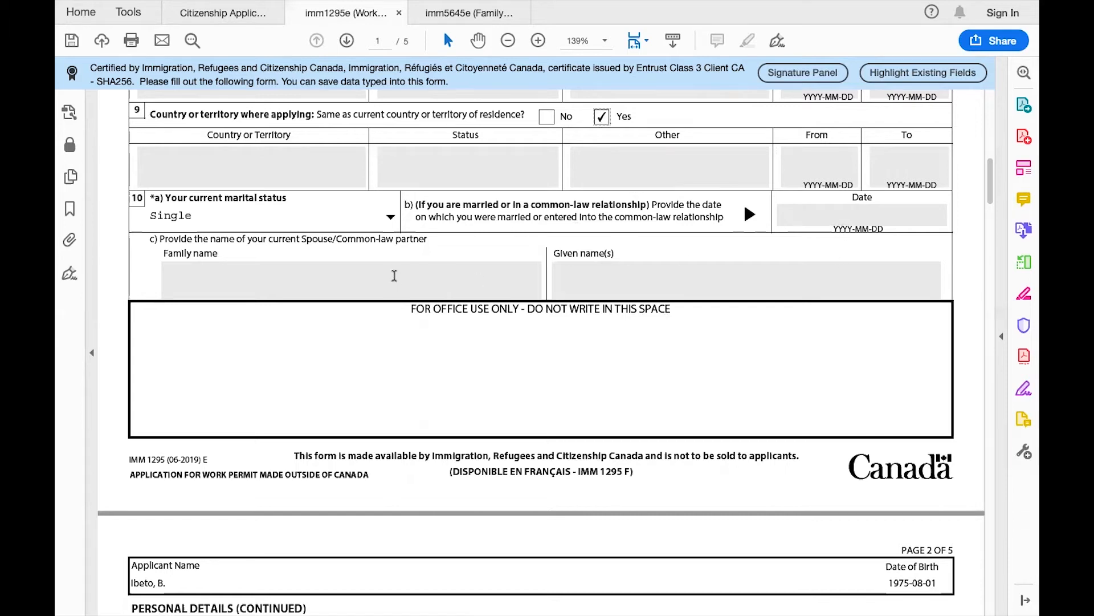
{"action": "scroll", "coordinate": [391, 274], "scroll_direction": "down", "scroll_amount": 6}
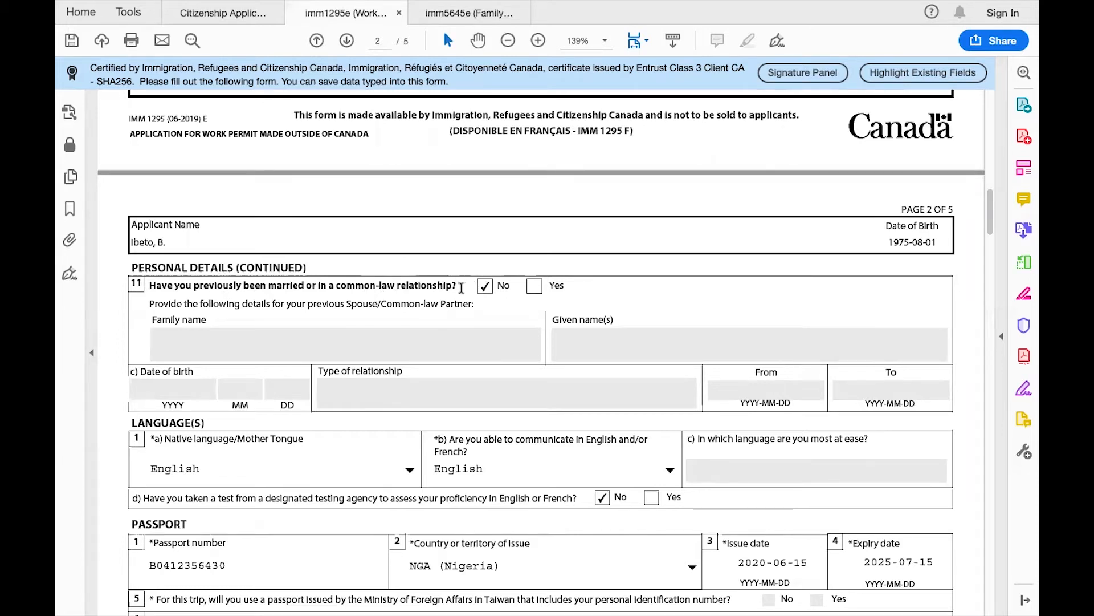
{"action": "left_click", "coordinate": [536, 285]}
{"action": "left_click", "coordinate": [484, 286]}
- Set the question about having a national identity document to Yes and return it to No
{"action": "scroll", "coordinate": [483, 287], "scroll_direction": "down", "scroll_amount": 3}
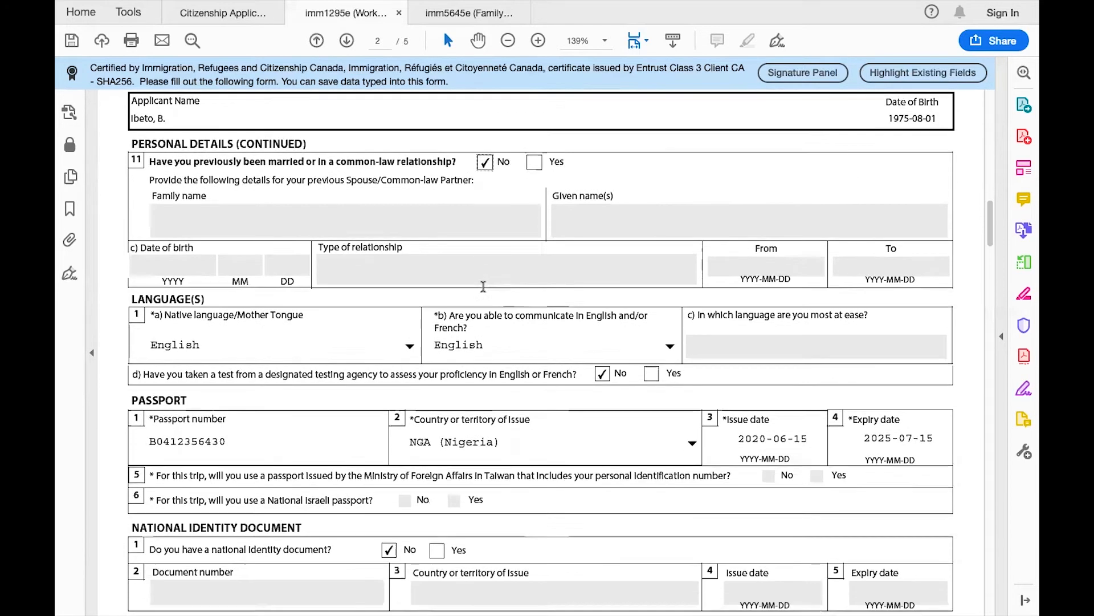
{"action": "scroll", "coordinate": [483, 290], "scroll_direction": "down", "scroll_amount": 1}
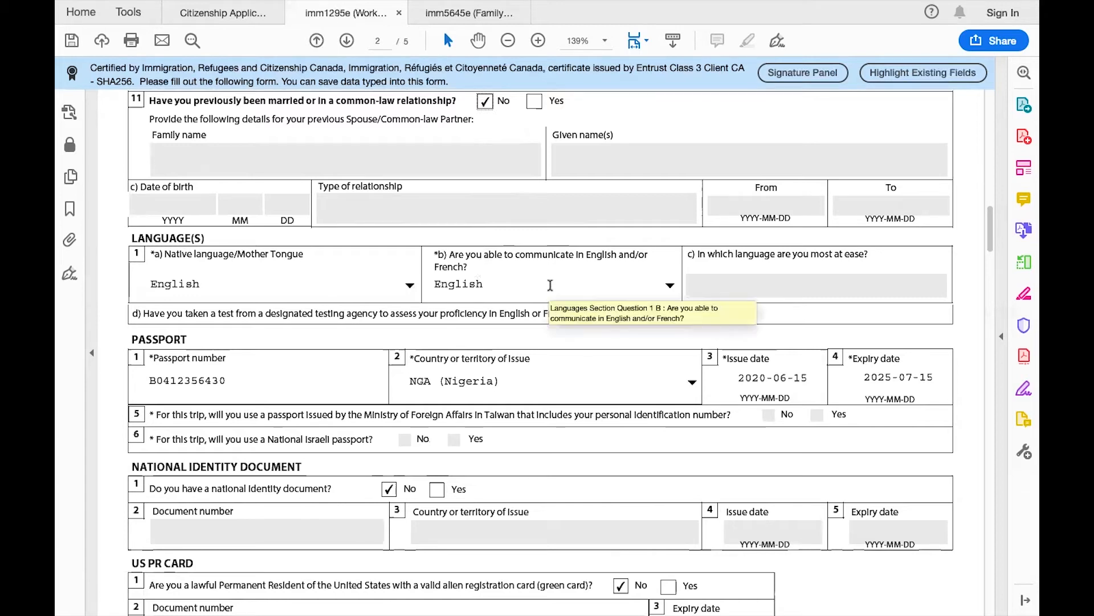
{"action": "scroll", "coordinate": [550, 285], "scroll_direction": "down", "scroll_amount": 2}
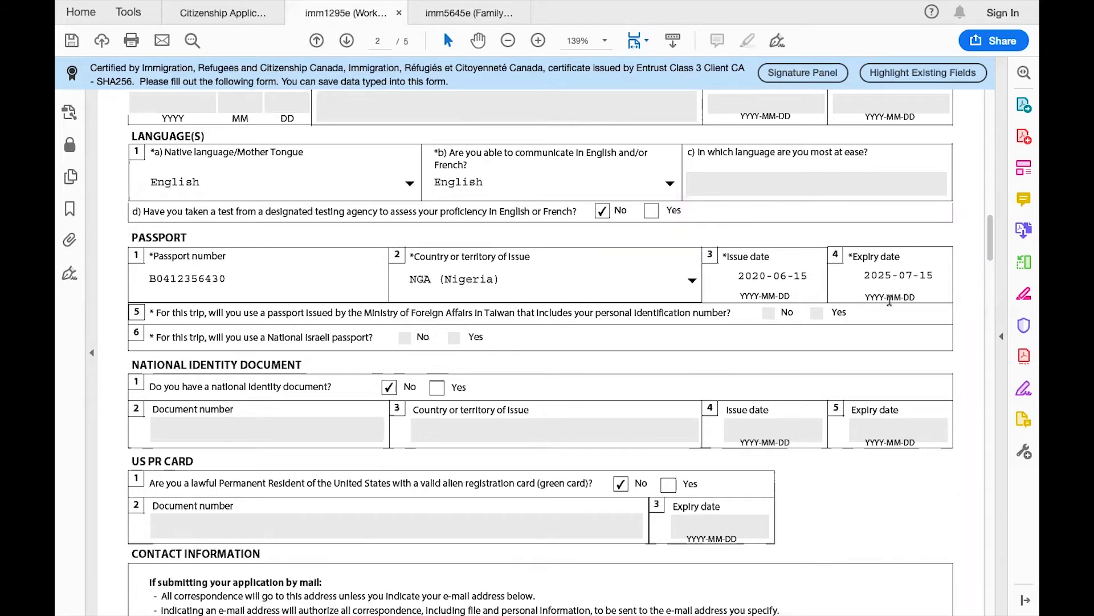
{"action": "scroll", "coordinate": [679, 330], "scroll_direction": "down", "scroll_amount": 4}
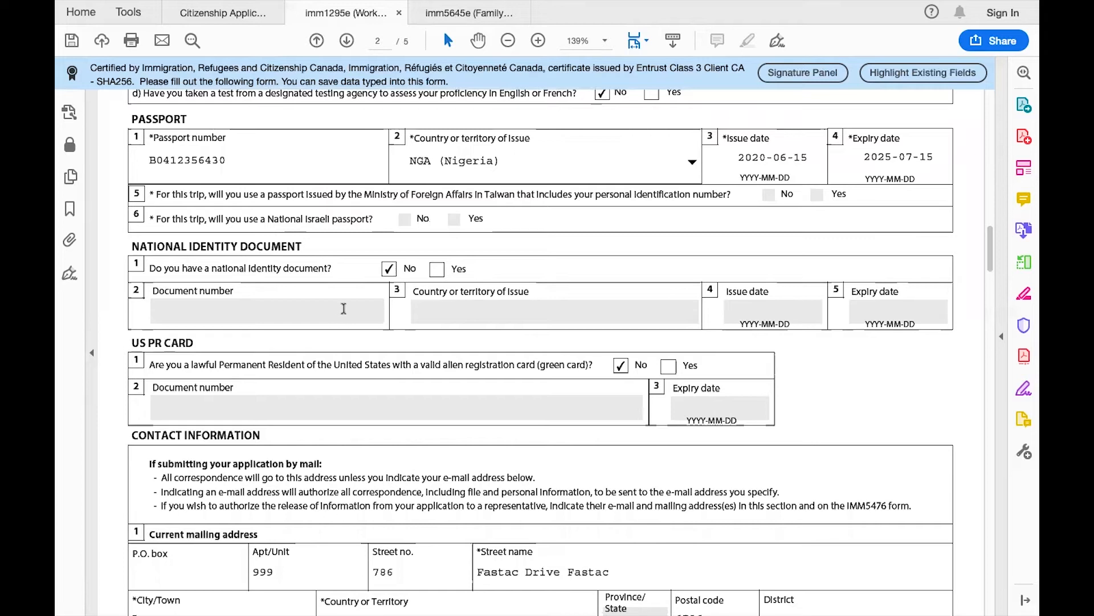
{"action": "left_click", "coordinate": [437, 270]}
{"action": "left_click", "coordinate": [389, 270]}
- Review the US PR card and contact information sections, highlighting the instructions for submitting the application by mail
{"action": "scroll", "coordinate": [404, 319], "scroll_direction": "down", "scroll_amount": 3}
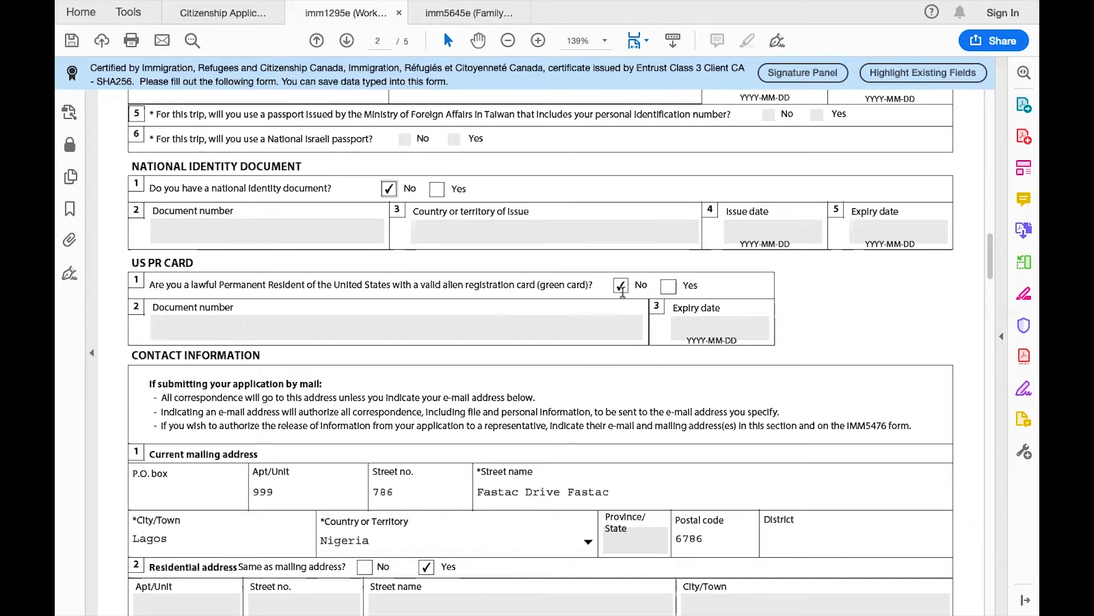
{"action": "scroll", "coordinate": [628, 283], "scroll_direction": "down", "scroll_amount": 3}
{"action": "scroll", "coordinate": [628, 288], "scroll_direction": "down", "scroll_amount": 3}
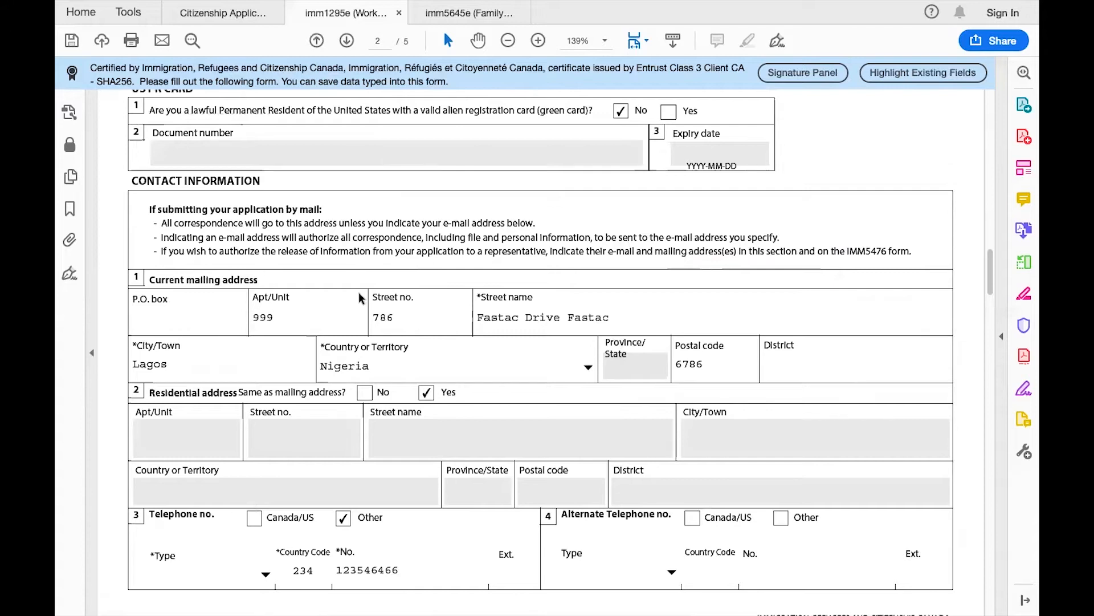
{"action": "scroll", "coordinate": [590, 306], "scroll_direction": "down", "scroll_amount": 1}
{"action": "scroll", "coordinate": [589, 306], "scroll_direction": "down", "scroll_amount": 1}
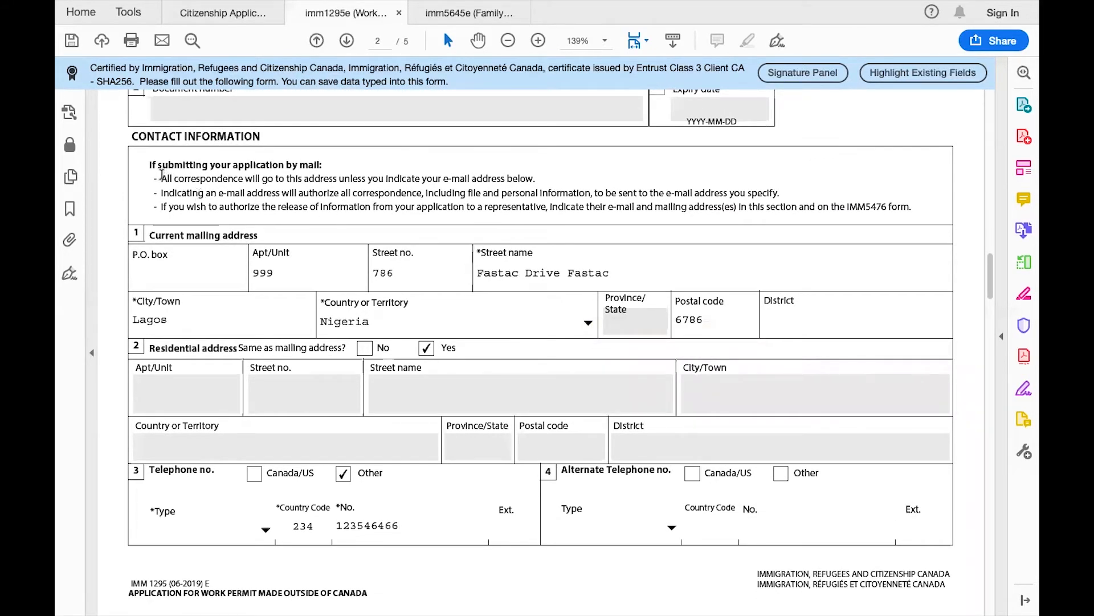
{"action": "left_click_drag", "start_coordinate": [912, 212], "coordinate": [160, 166]}
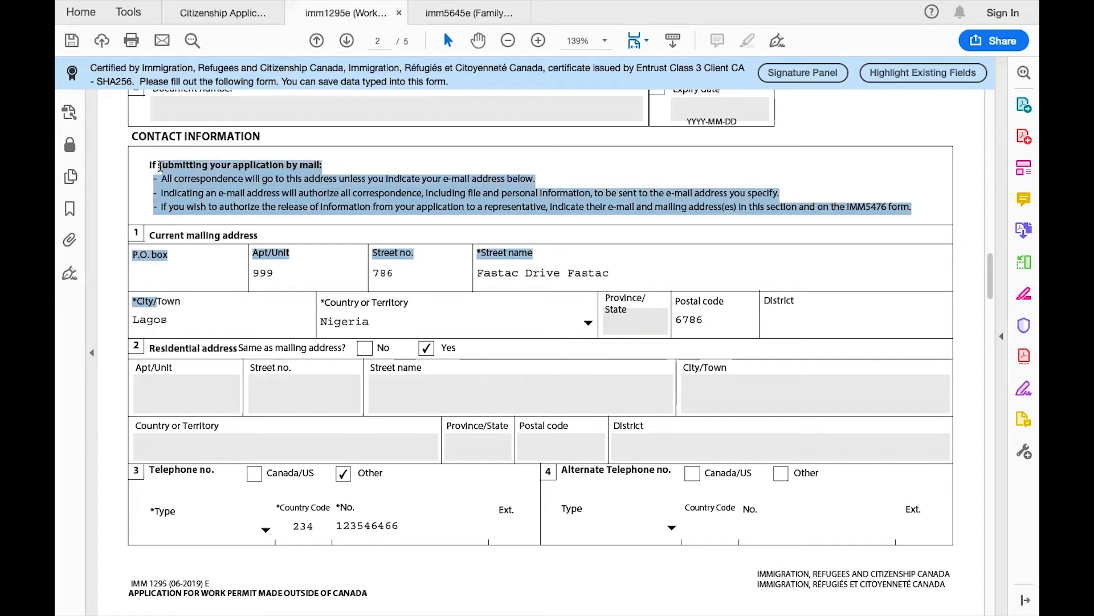
{"action": "left_click", "coordinate": [659, 269]}
{"action": "left_click", "coordinate": [458, 220]}
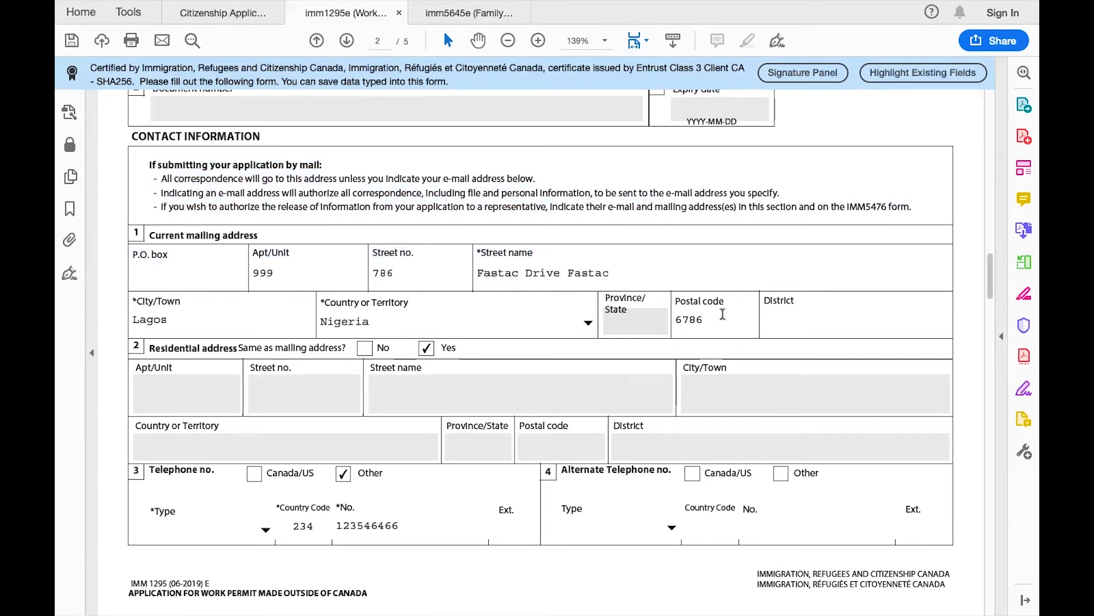
- Review the residential address, telephone and e-mail fields, and examine the available types of work permit
{"action": "scroll", "coordinate": [722, 314], "scroll_direction": "down", "scroll_amount": 4}
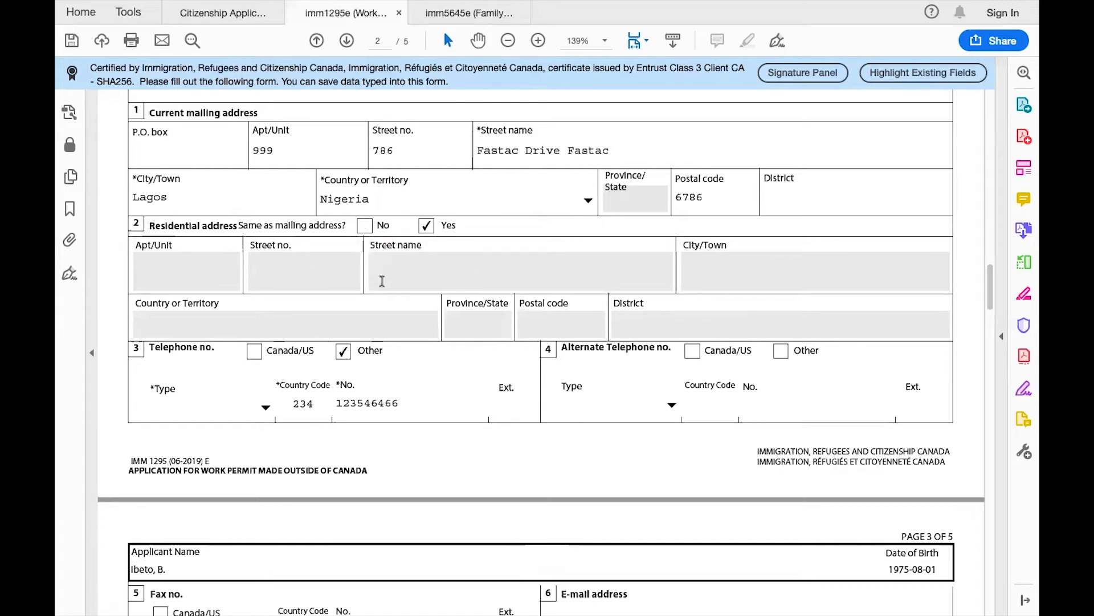
{"action": "scroll", "coordinate": [431, 371], "scroll_direction": "down", "scroll_amount": 3}
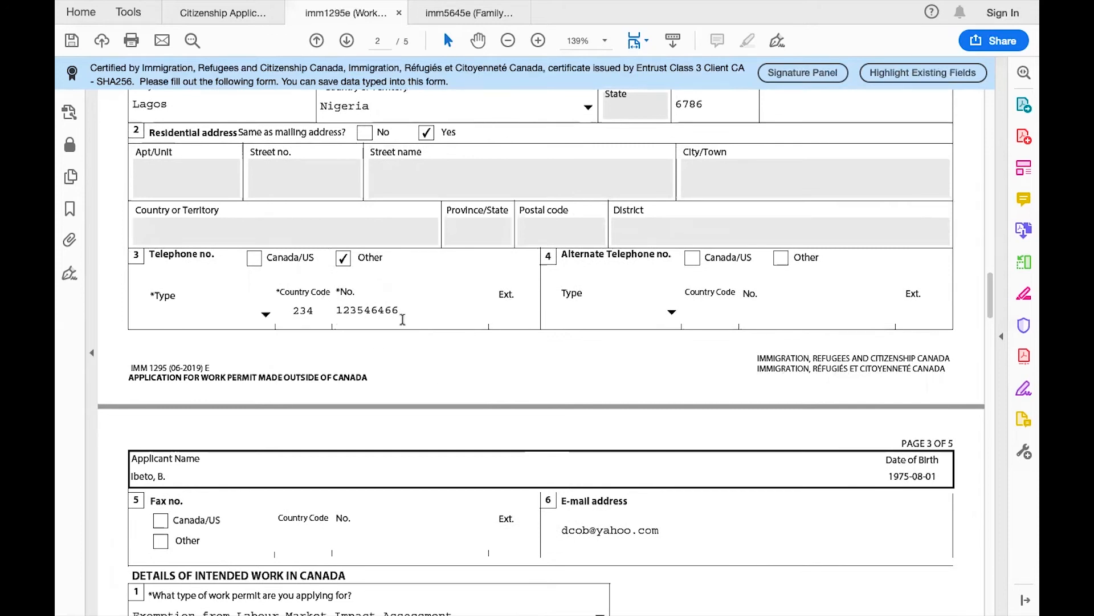
{"action": "scroll", "coordinate": [426, 319], "scroll_direction": "down", "scroll_amount": 2}
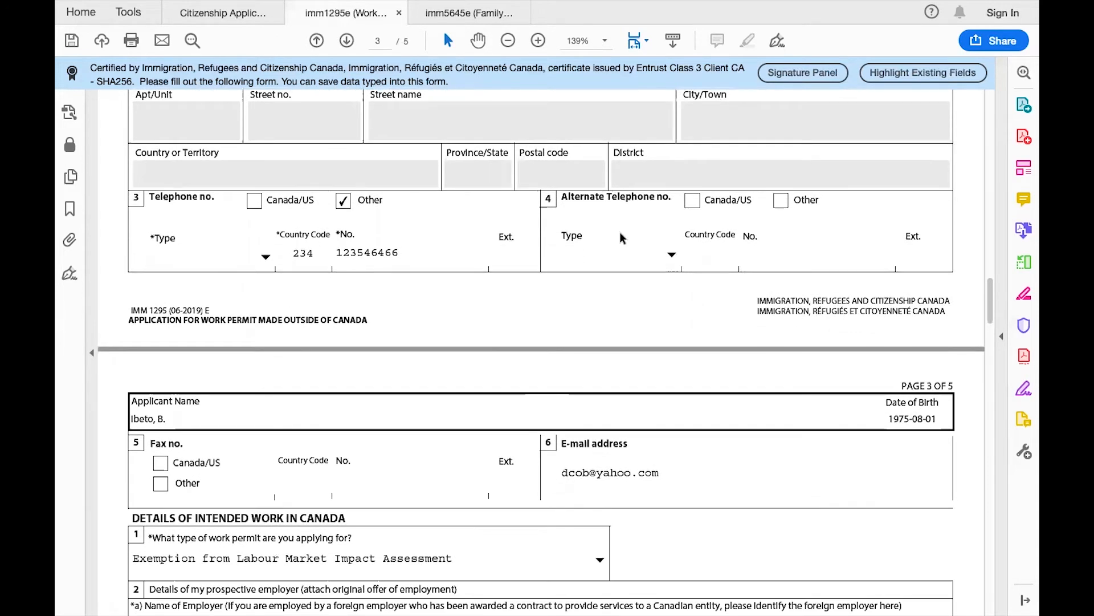
{"action": "scroll", "coordinate": [641, 286], "scroll_direction": "down", "scroll_amount": 8}
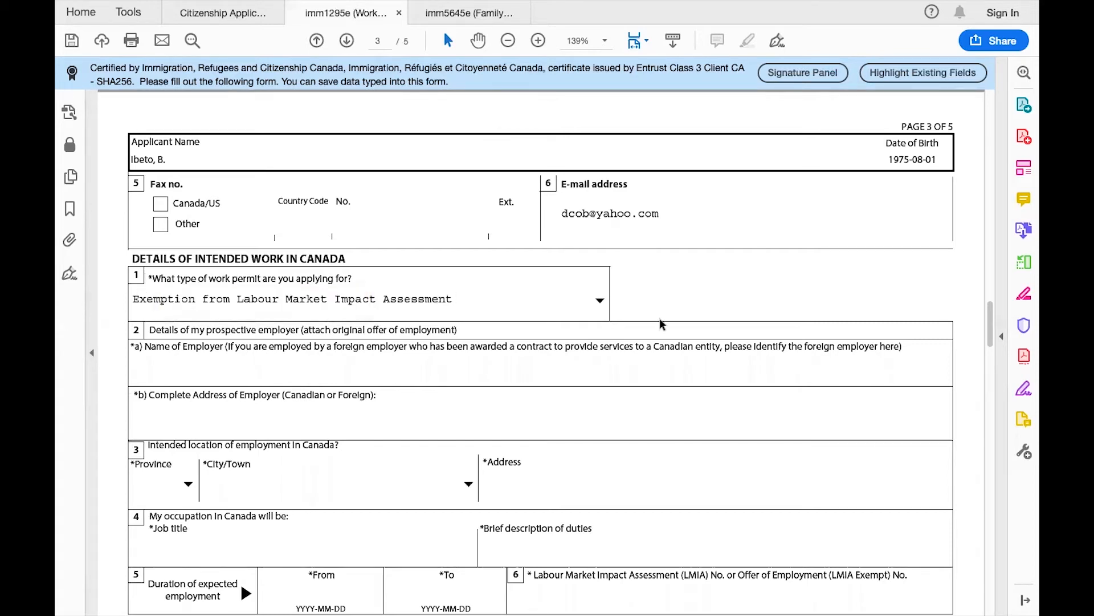
{"action": "left_click", "coordinate": [601, 301]}
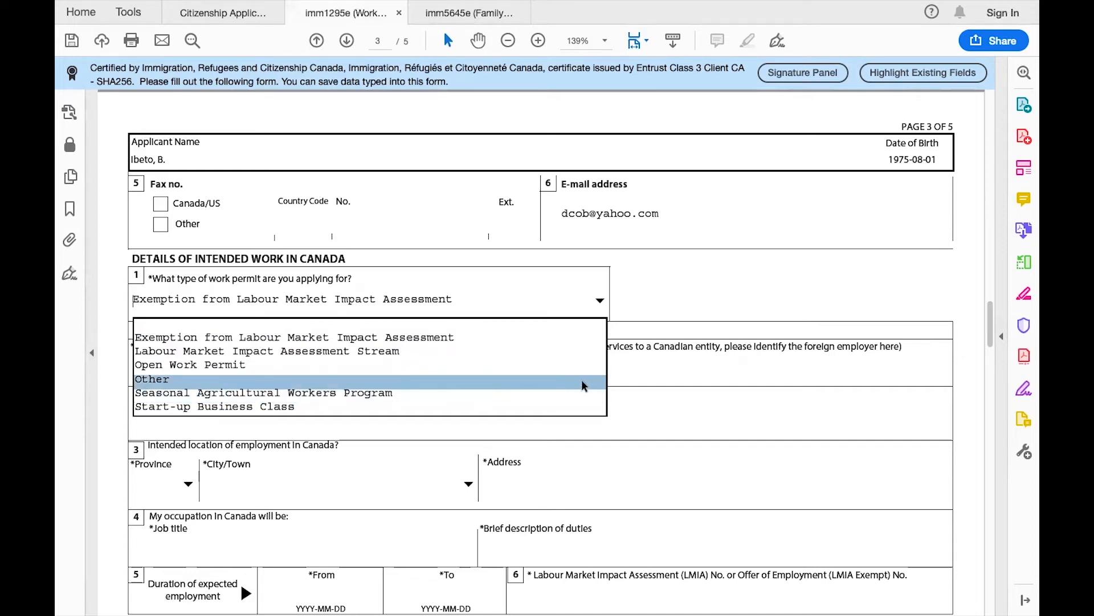
{"action": "left_click", "coordinate": [112, 387]}
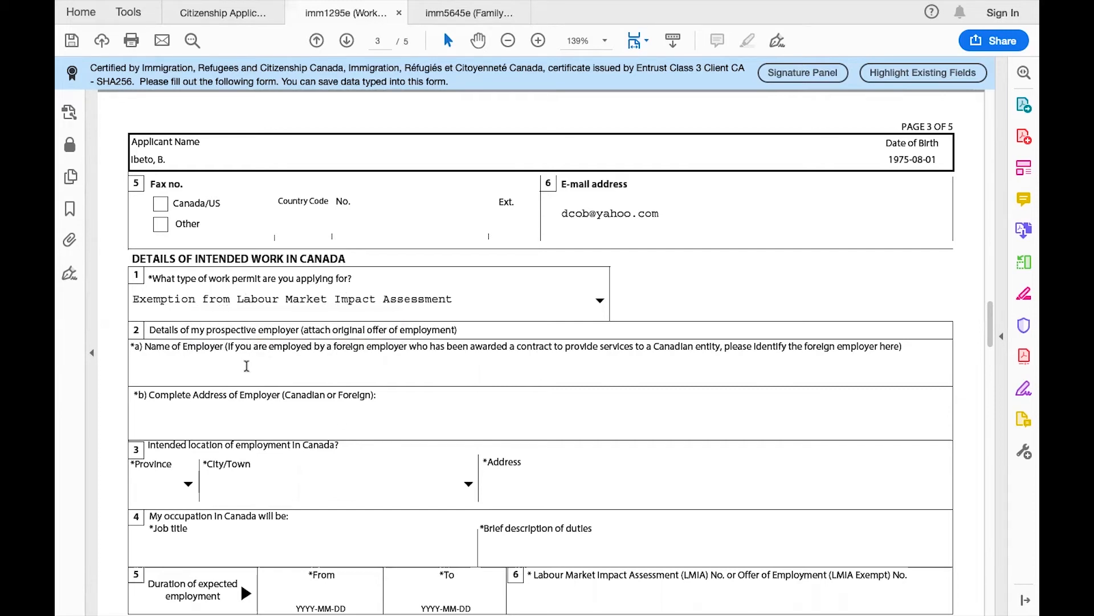
- Review the prospective employer, employment location, occupation, duration and LMIA number fields under the details of intended work
{"action": "left_click", "coordinate": [211, 359]}
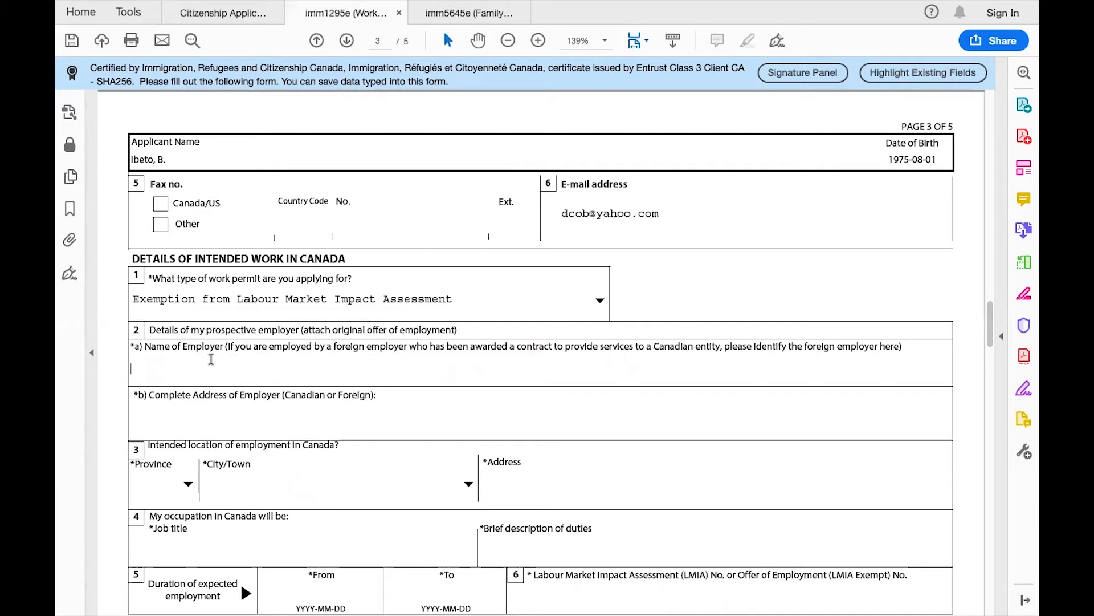
{"action": "scroll", "coordinate": [218, 413], "scroll_direction": "down", "scroll_amount": 2}
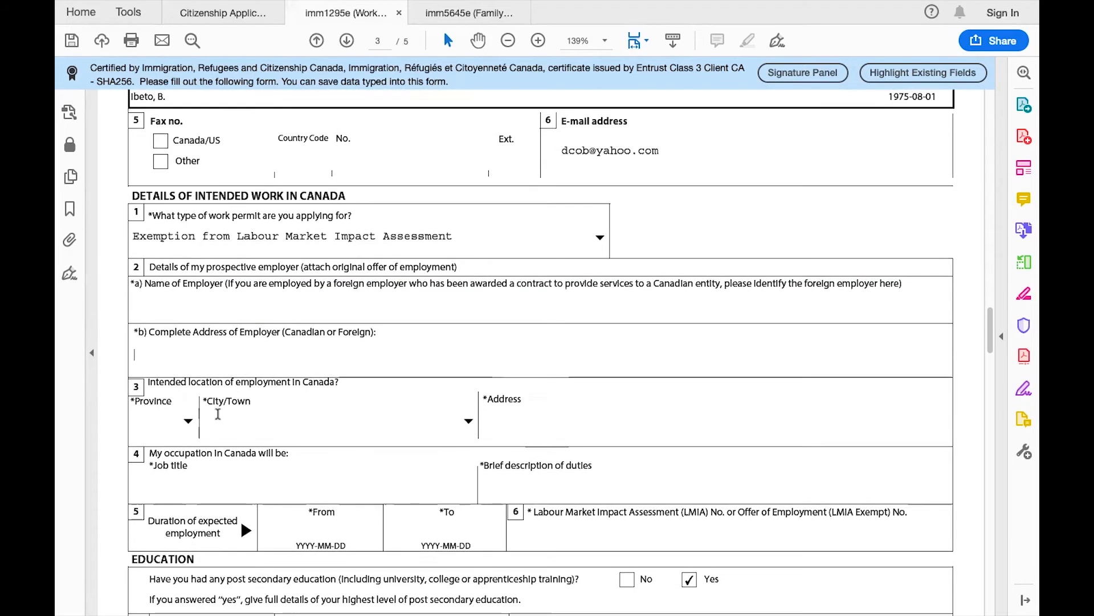
{"action": "scroll", "coordinate": [225, 402], "scroll_direction": "down", "scroll_amount": 1}
{"action": "scroll", "coordinate": [227, 405], "scroll_direction": "down", "scroll_amount": 2}
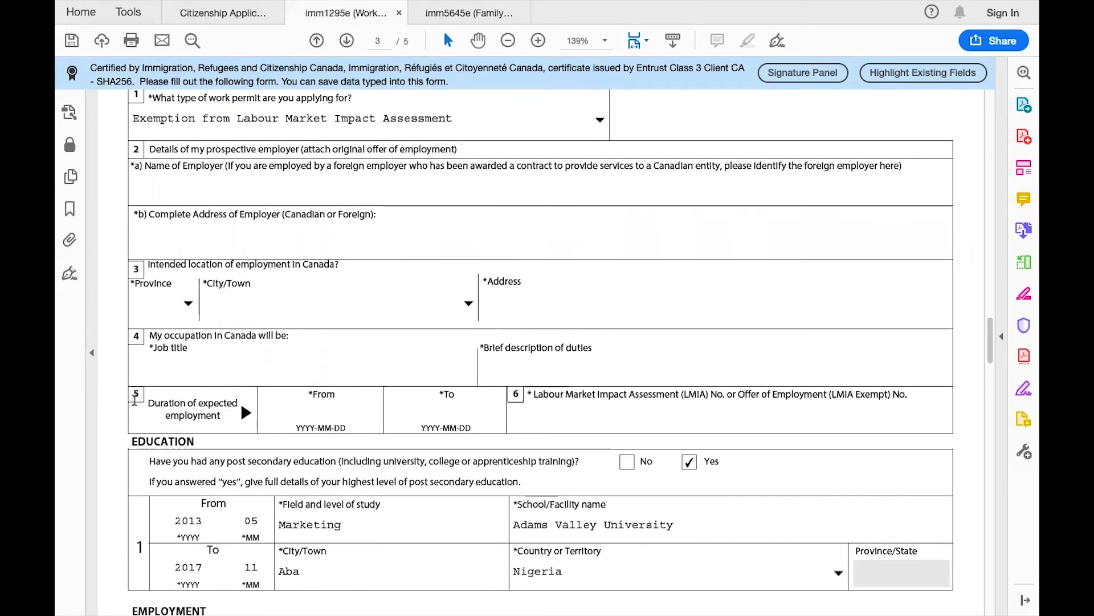
{"action": "scroll", "coordinate": [342, 254], "scroll_direction": "up", "scroll_amount": 3}
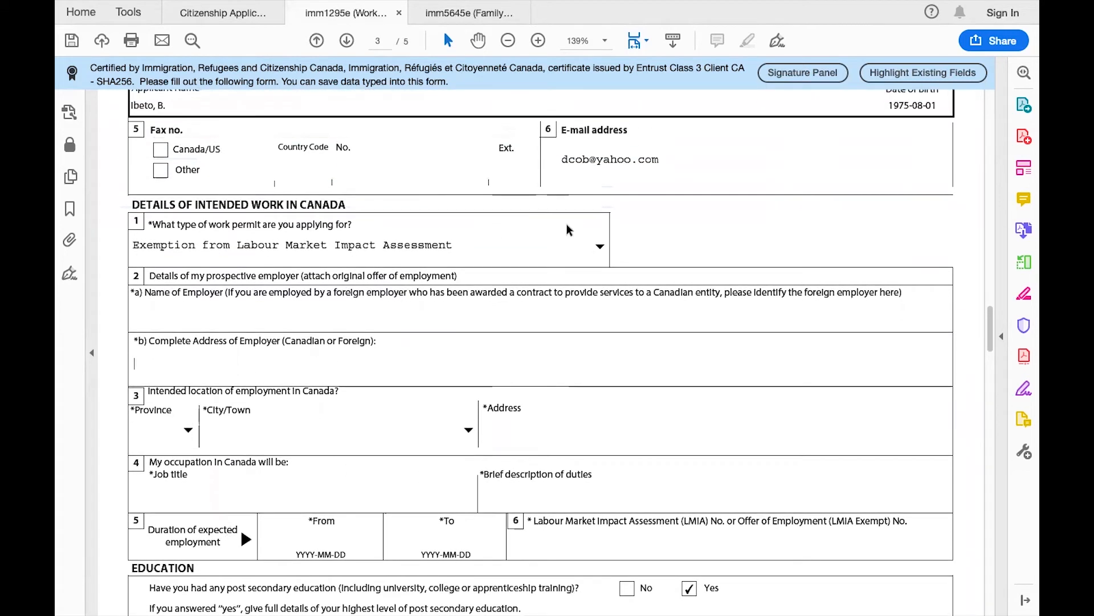
- Set the work permit type to Open Work Permit and return it to Exemption from Labour Market Impact Assessment
{"action": "left_click", "coordinate": [600, 246]}
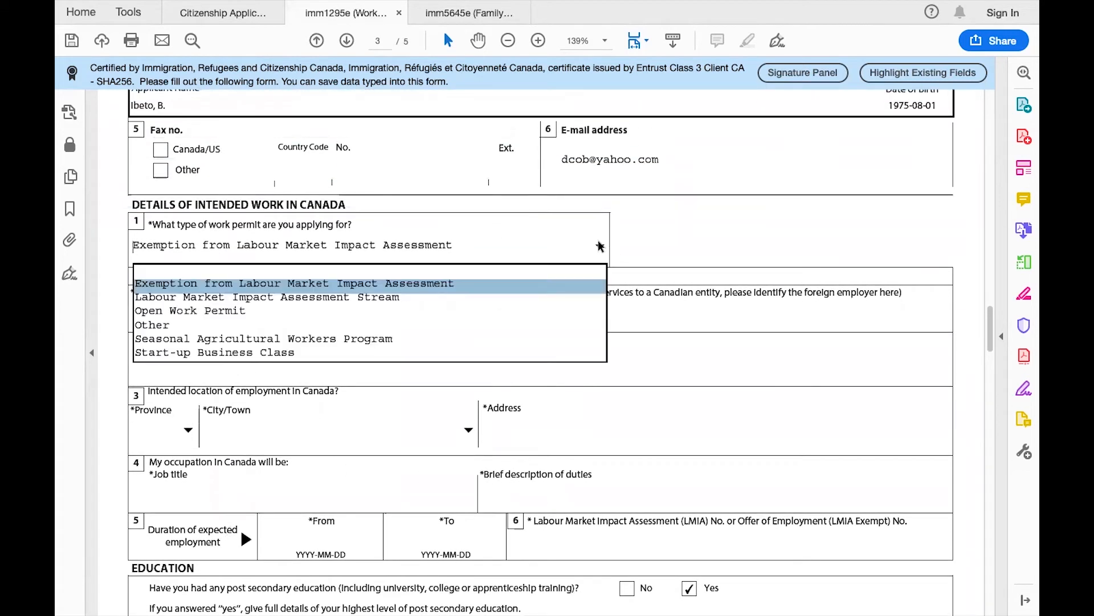
{"action": "left_click", "coordinate": [463, 312]}
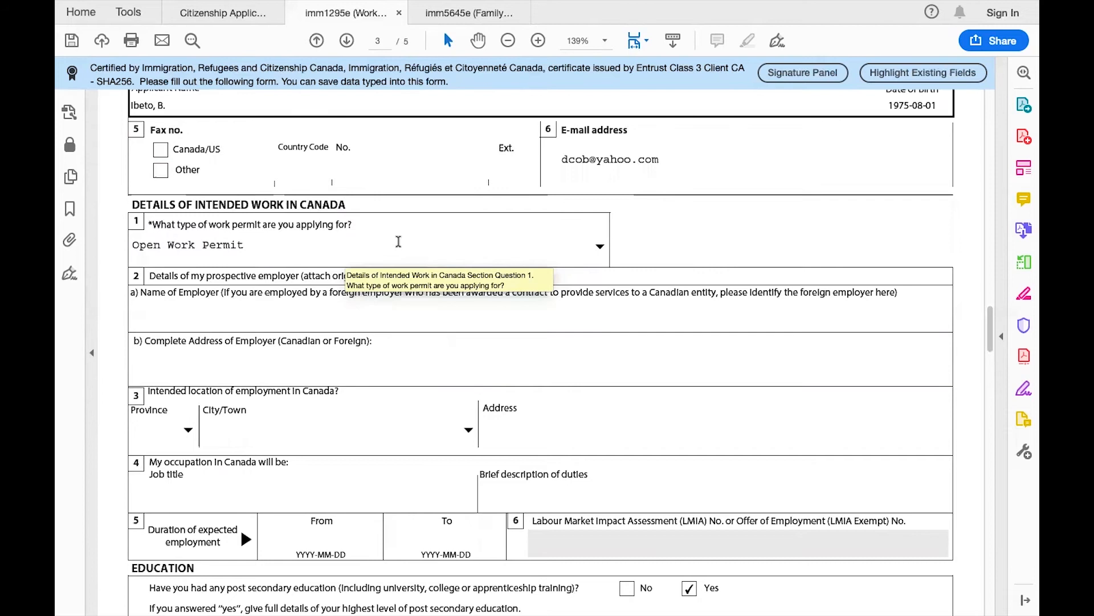
{"action": "left_click", "coordinate": [603, 250]}
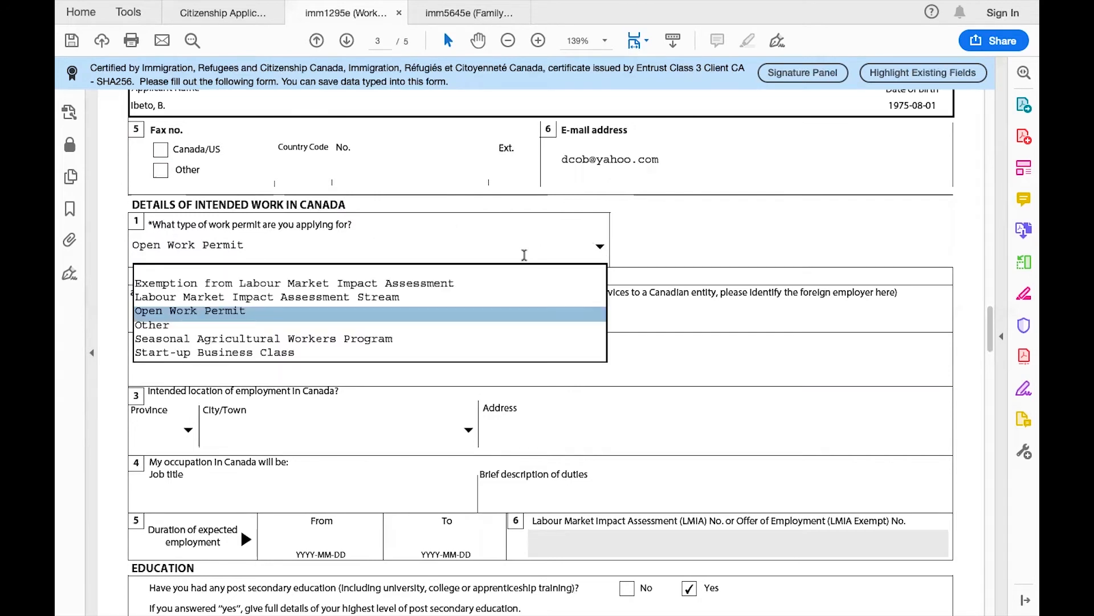
{"action": "left_click", "coordinate": [506, 284]}
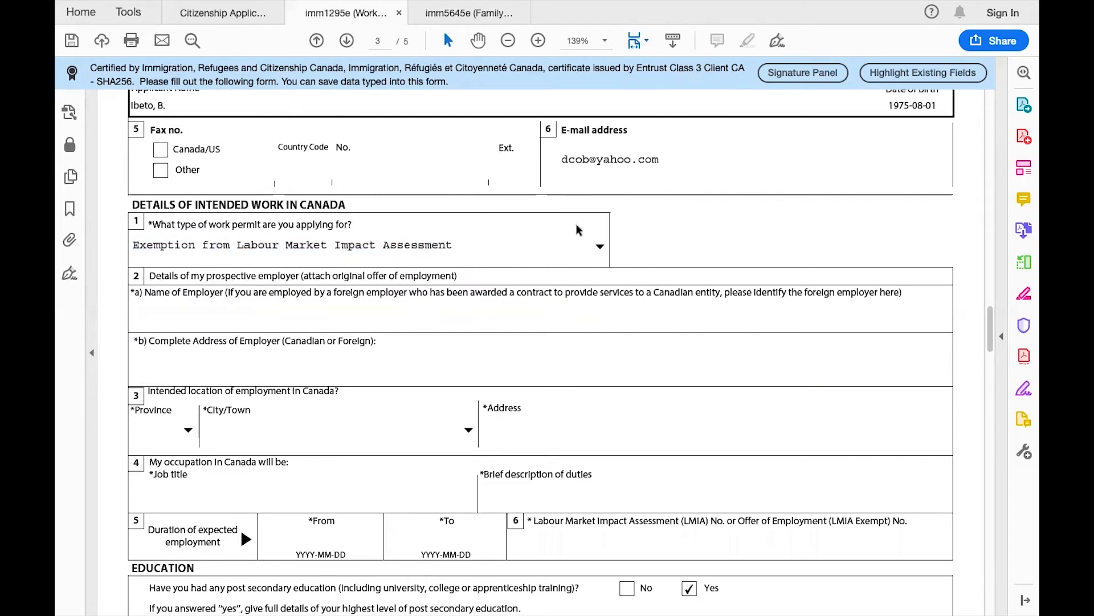
- Set the work permit type to Labour Market Impact Assessment Stream
{"action": "left_click", "coordinate": [600, 247]}
{"action": "left_click", "coordinate": [549, 296]}
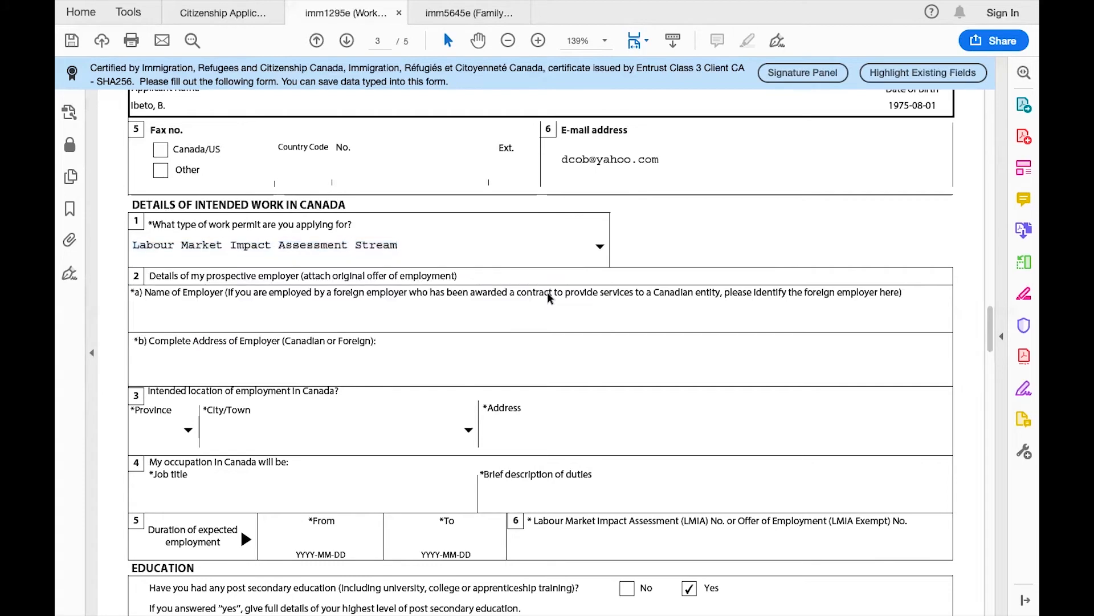
- Review the LMIA number field, the post-secondary education details and the employment history for the past 10 years
{"action": "scroll", "coordinate": [547, 294], "scroll_direction": "down", "scroll_amount": 5}
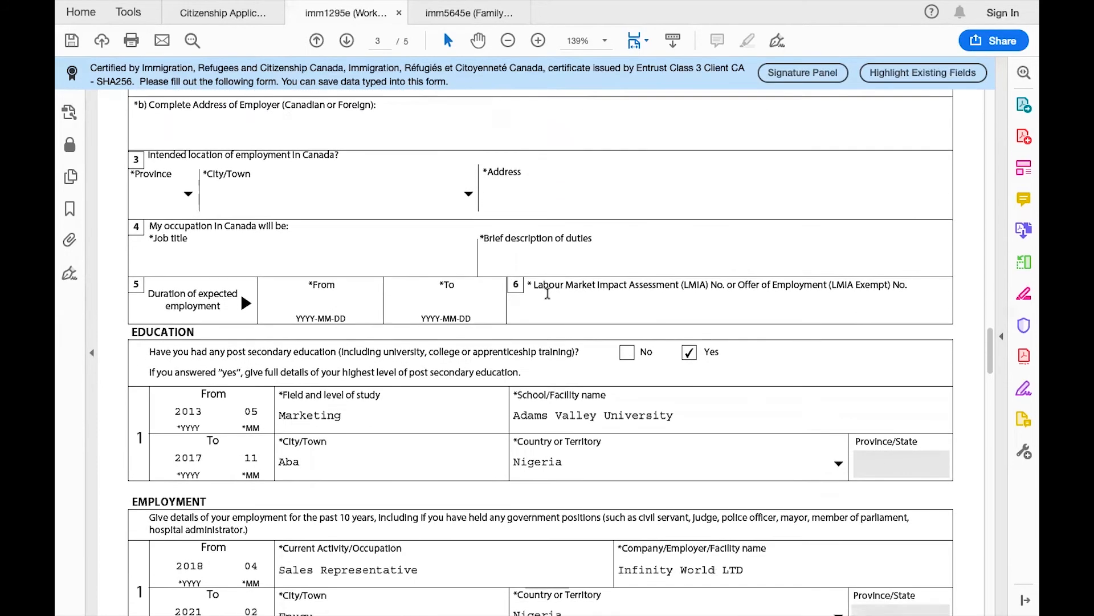
{"action": "scroll", "coordinate": [547, 293], "scroll_direction": "down", "scroll_amount": 2}
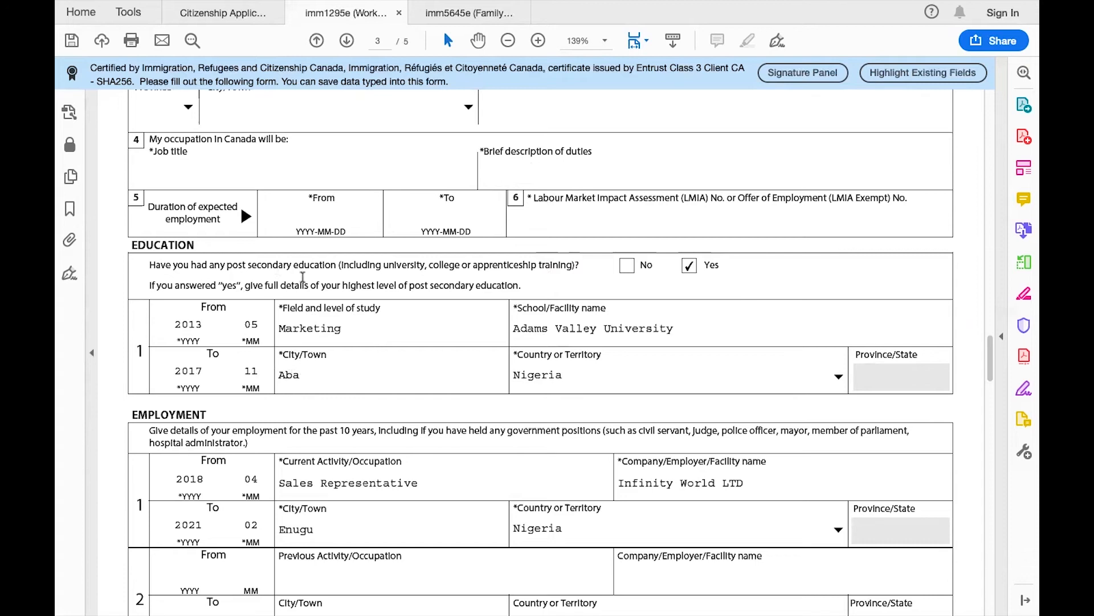
{"action": "scroll", "coordinate": [373, 366], "scroll_direction": "down", "scroll_amount": 1}
{"action": "scroll", "coordinate": [373, 365], "scroll_direction": "down", "scroll_amount": 2}
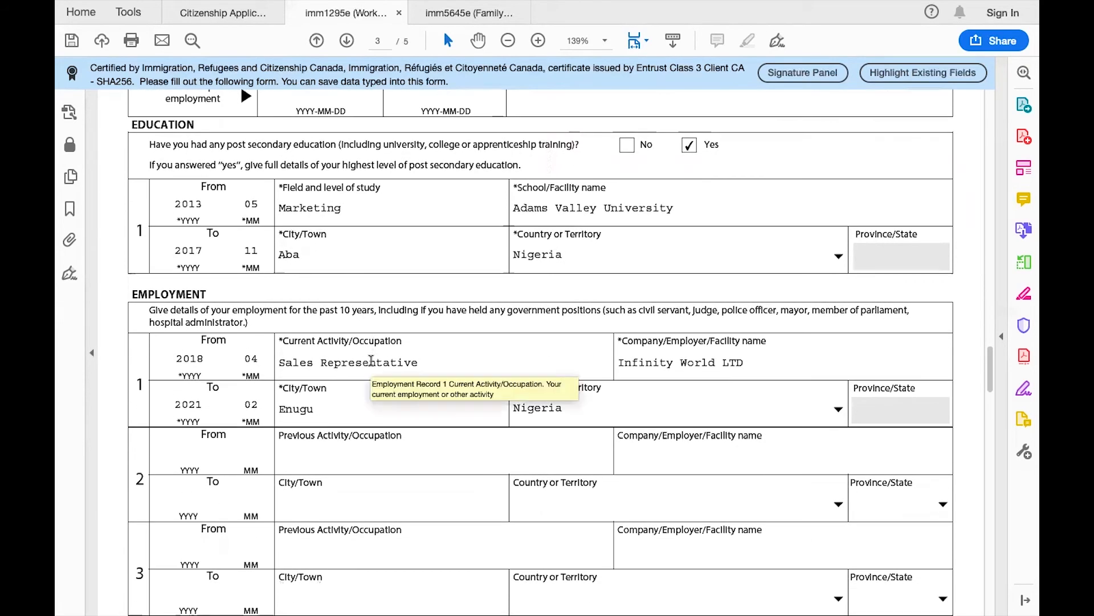
{"action": "scroll", "coordinate": [367, 367], "scroll_direction": "down", "scroll_amount": 1}
{"action": "scroll", "coordinate": [271, 317], "scroll_direction": "down", "scroll_amount": 8}
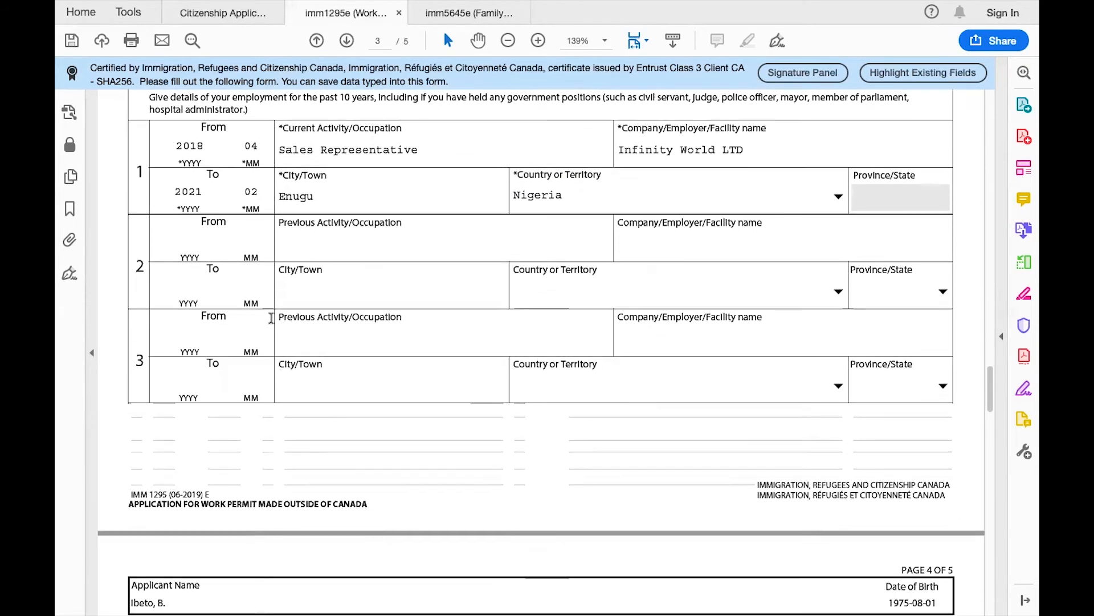
- Review the background information questions on health, immigration status, criminal offences and military service
{"action": "scroll", "coordinate": [272, 322], "scroll_direction": "down", "scroll_amount": 5}
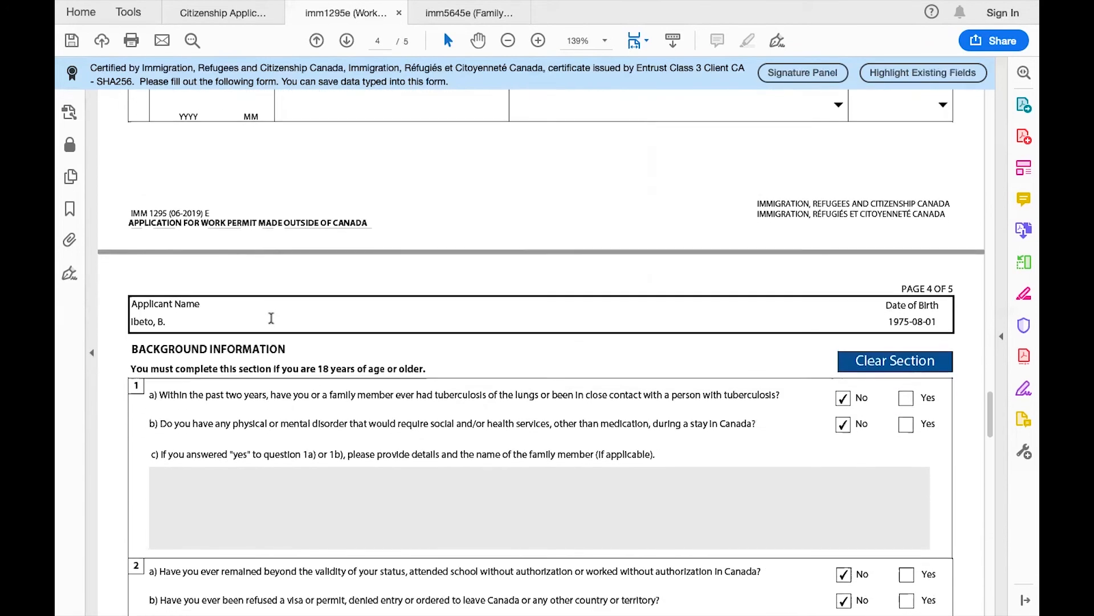
{"action": "scroll", "coordinate": [861, 395], "scroll_direction": "down", "scroll_amount": 5}
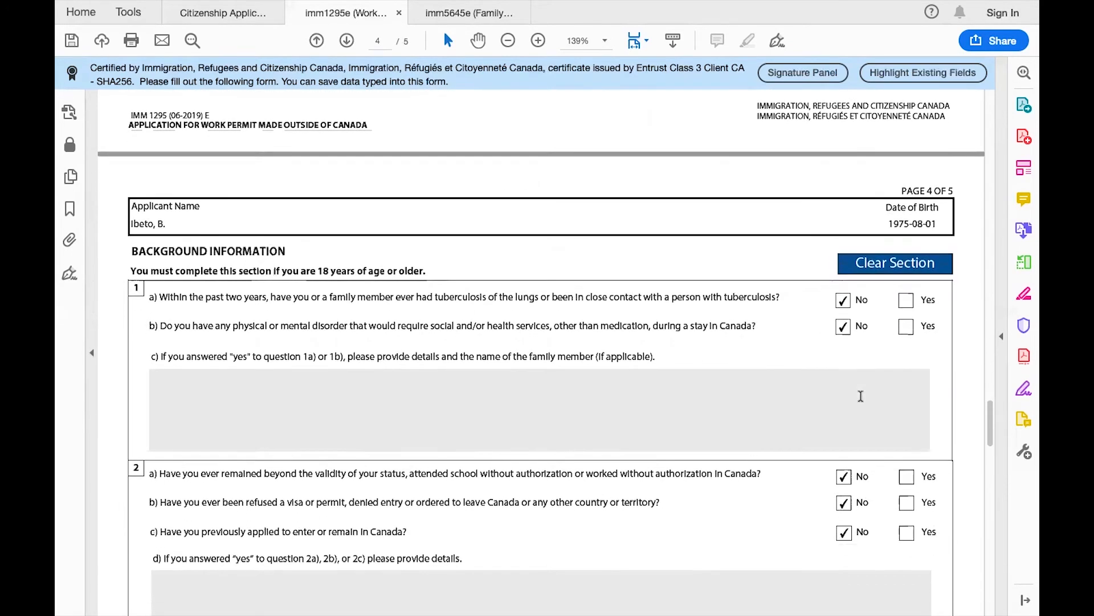
{"action": "scroll", "coordinate": [862, 400], "scroll_direction": "down", "scroll_amount": 20}
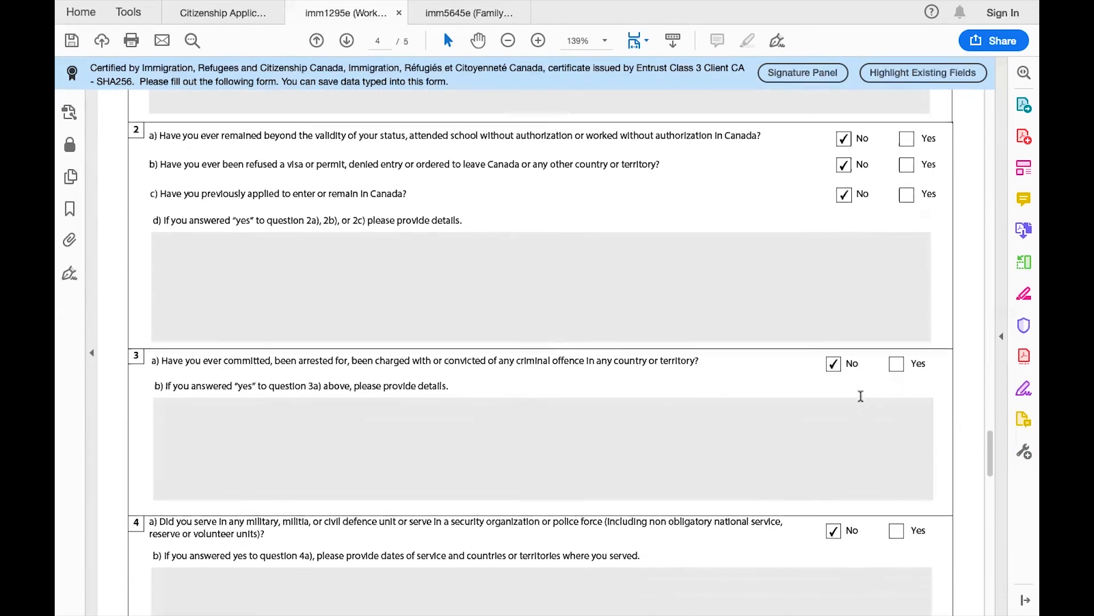
- Enter test characters in the applicant's signature field on the last page and erase them
{"action": "scroll", "coordinate": [863, 400], "scroll_direction": "down", "scroll_amount": 10}
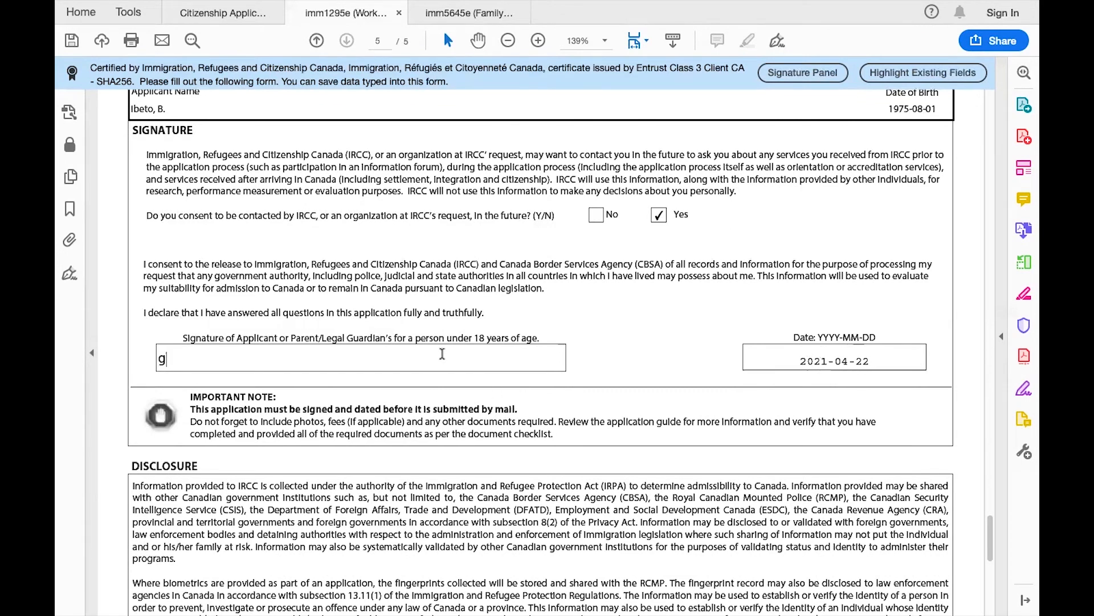
{"action": "key", "text": "BackSpace"}
{"action": "type", "text": "nhkkytfd"}
{"action": "key", "text": "BackSpace"}
{"action": "key", "text": "BackSpace"}
{"action": "key", "text": "BackSpace"}
{"action": "key", "text": "BackSpace"}
{"action": "key", "text": "BackSpace"}
{"action": "key", "text": "BackSpace"}
{"action": "key", "text": "BackSpace"}
{"action": "key", "text": "BackSpace"}
- Review the disclosure text and the validation option at the end of the work permit form
{"action": "scroll", "coordinate": [386, 362], "scroll_direction": "down", "scroll_amount": 10}
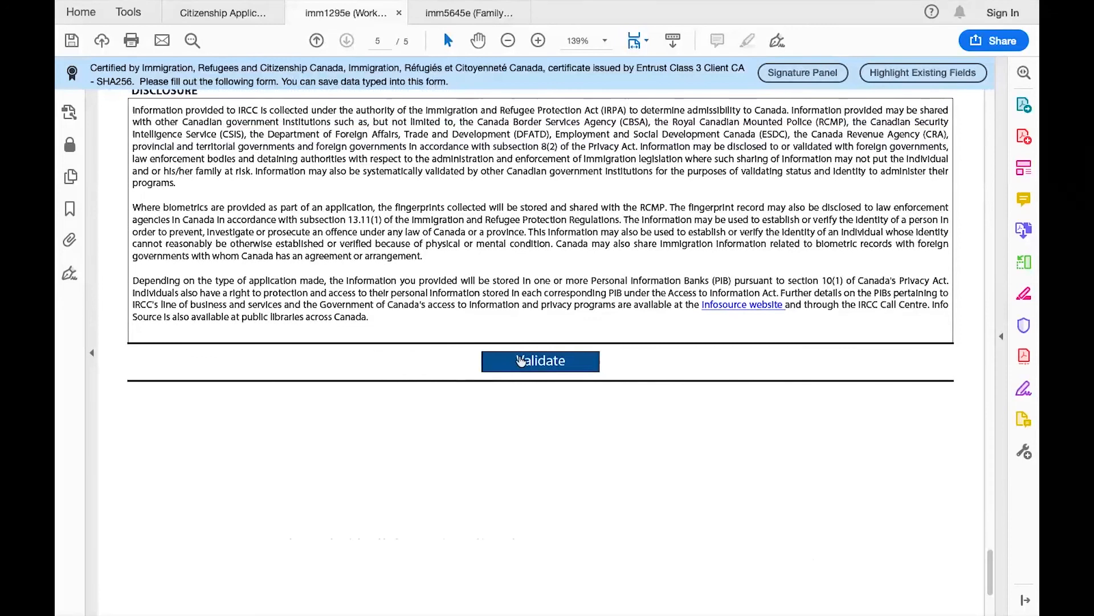
{"action": "scroll", "coordinate": [519, 360], "scroll_direction": "up", "scroll_amount": 10}
- Switch to the imm5645e Family Information form and review the family members in Section A and the children in Section B
{"action": "left_click", "coordinate": [464, 13]}
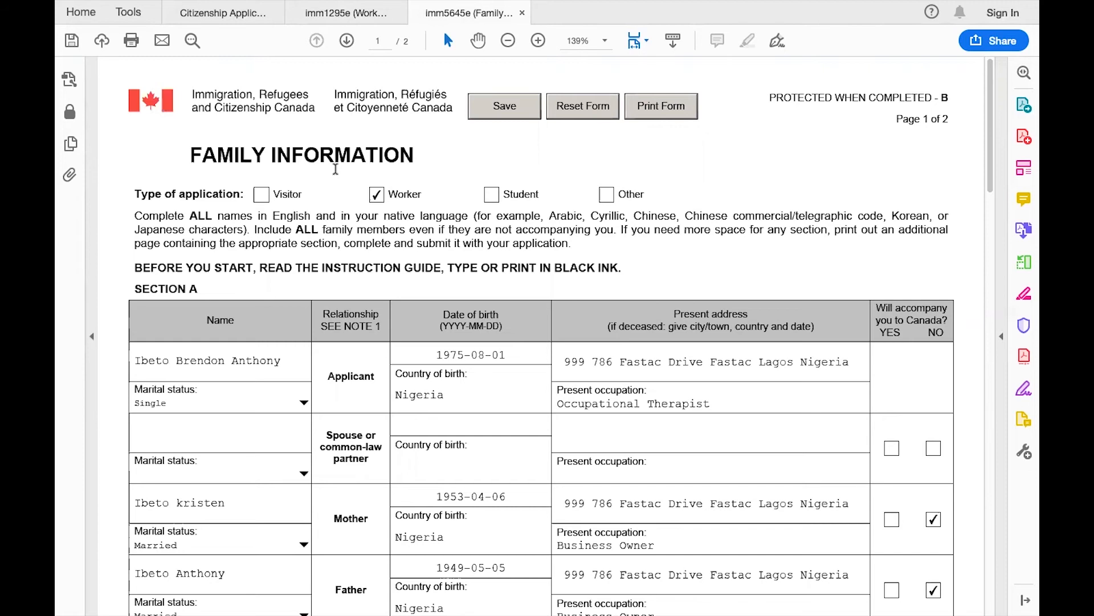
{"action": "scroll", "coordinate": [335, 169], "scroll_direction": "down", "scroll_amount": 5}
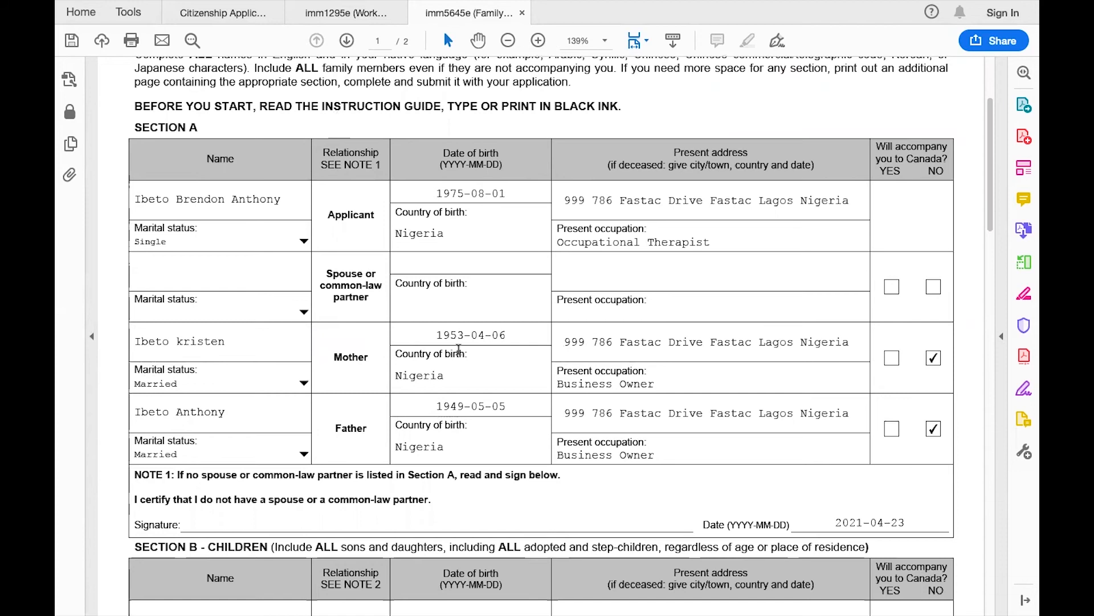
{"action": "scroll", "coordinate": [516, 405], "scroll_direction": "down", "scroll_amount": 3}
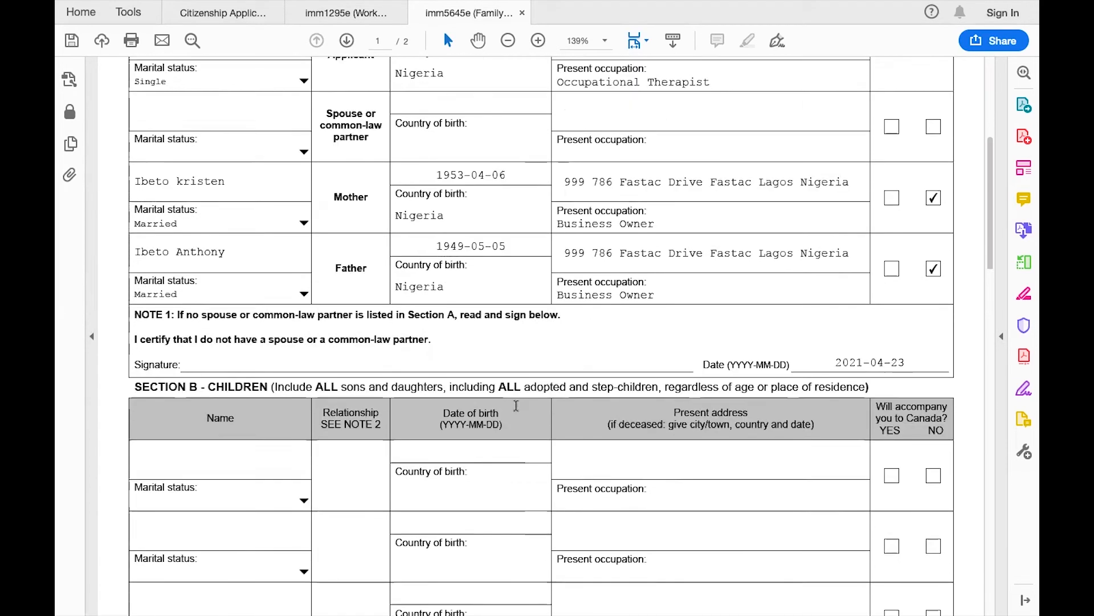
{"action": "scroll", "coordinate": [515, 406], "scroll_direction": "down", "scroll_amount": 3}
{"action": "scroll", "coordinate": [464, 257], "scroll_direction": "up", "scroll_amount": 3}
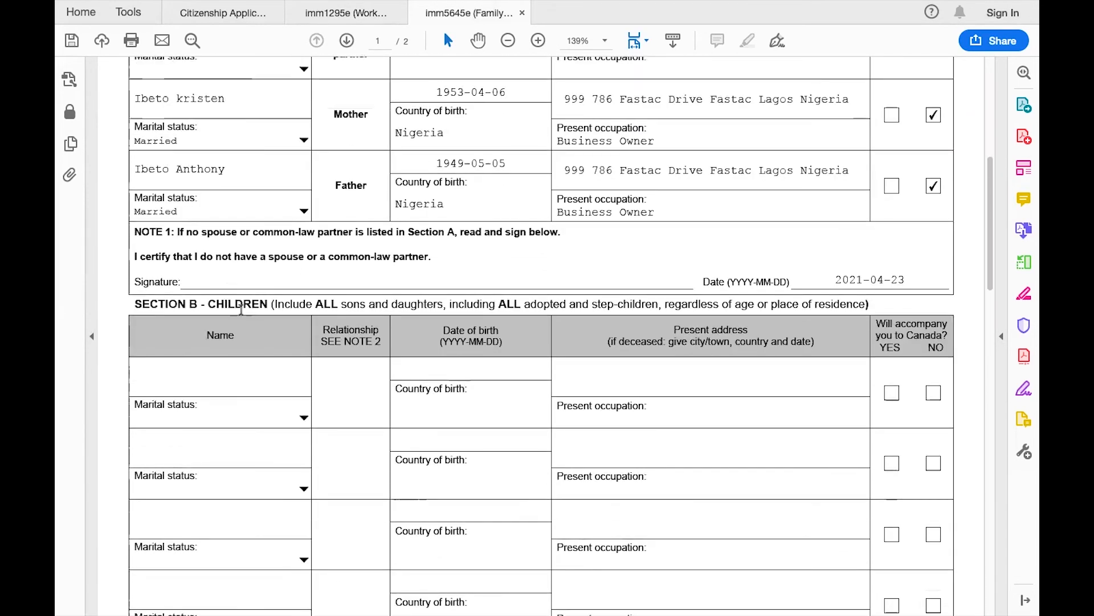
{"action": "scroll", "coordinate": [406, 533], "scroll_direction": "down", "scroll_amount": 4}
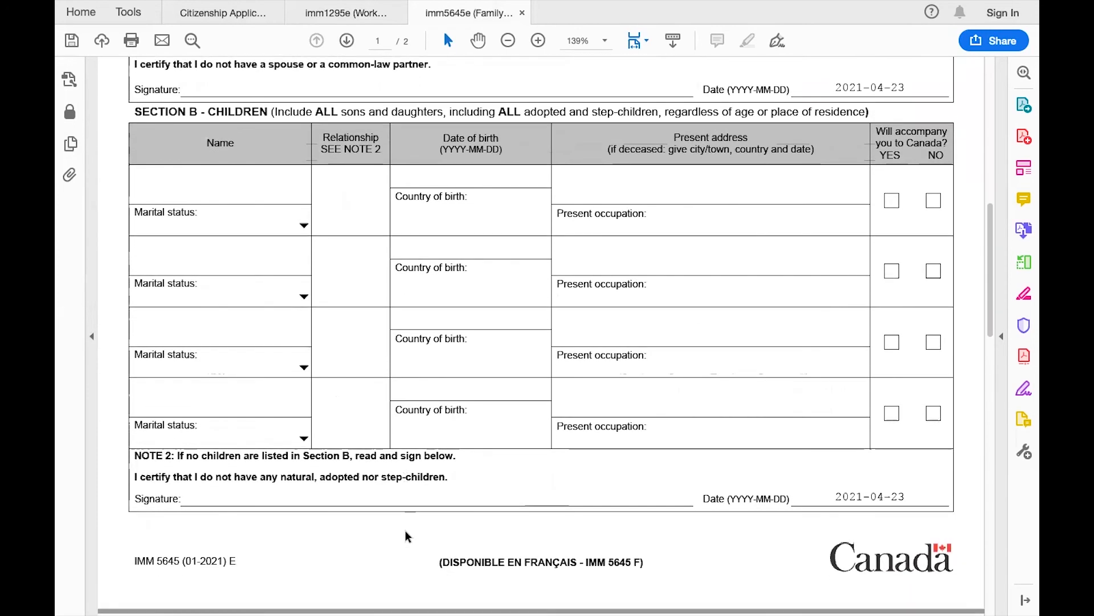
- Compare the spouse and children entries with the Note 1 and Note 2 certifications, including their signature and date lines
{"action": "scroll", "coordinate": [416, 513], "scroll_direction": "up", "scroll_amount": 2}
{"action": "scroll", "coordinate": [428, 473], "scroll_direction": "up", "scroll_amount": 3}
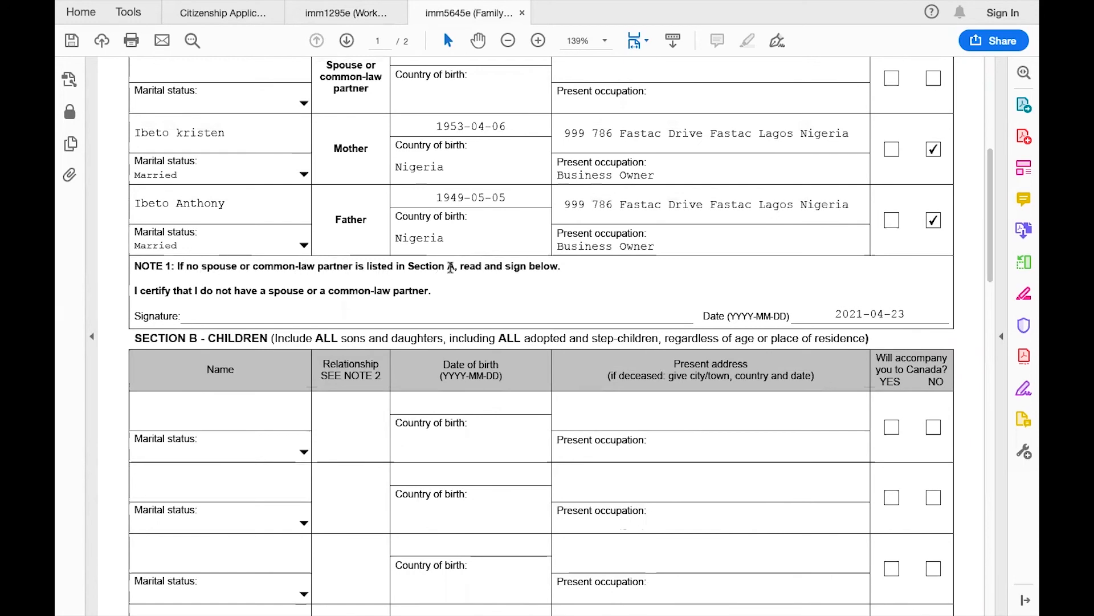
{"action": "scroll", "coordinate": [456, 265], "scroll_direction": "up", "scroll_amount": 8}
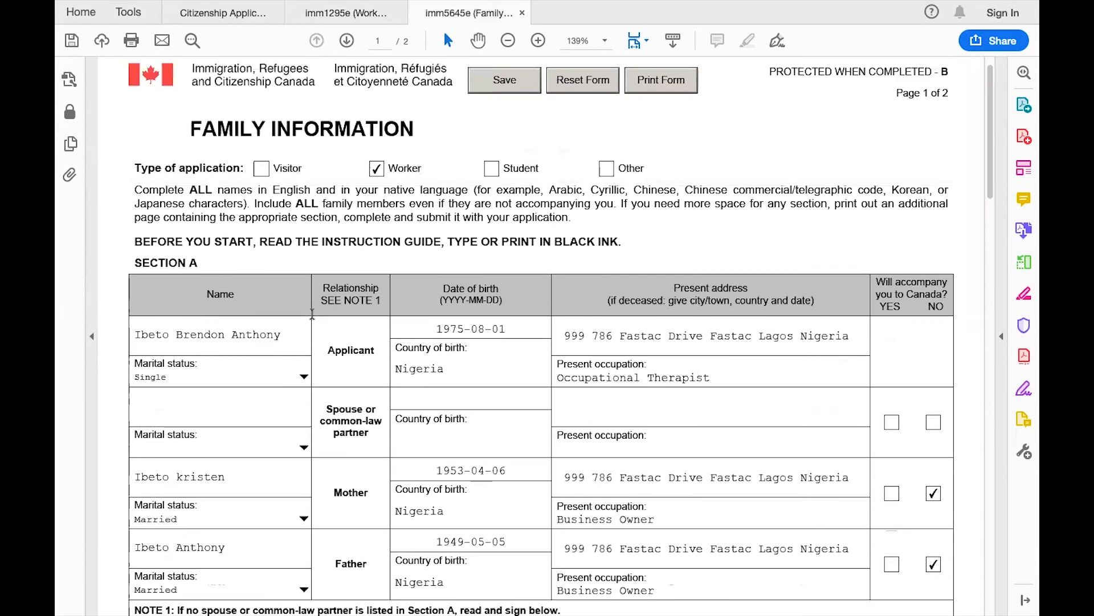
{"action": "scroll", "coordinate": [388, 352], "scroll_direction": "down", "scroll_amount": 5}
{"action": "scroll", "coordinate": [389, 352], "scroll_direction": "down", "scroll_amount": 2}
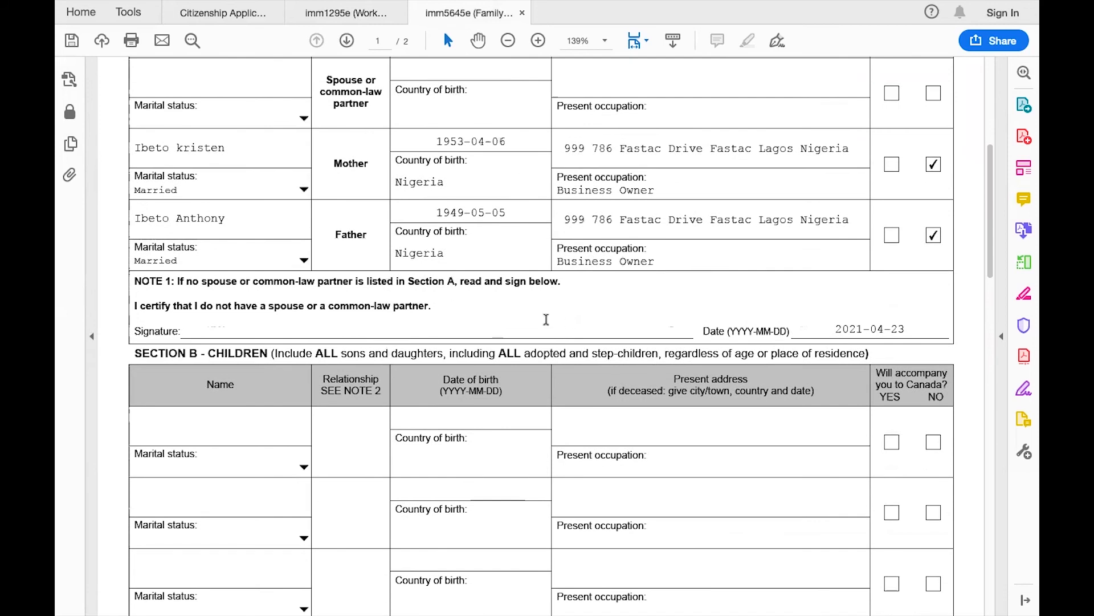
{"action": "scroll", "coordinate": [794, 313], "scroll_direction": "up", "scroll_amount": 5}
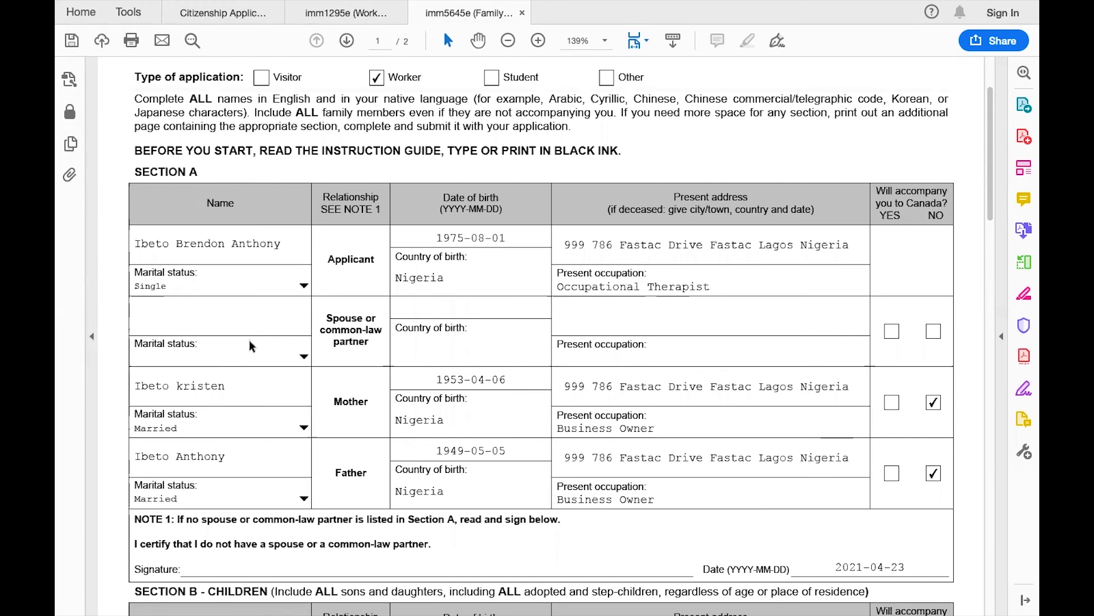
{"action": "scroll", "coordinate": [265, 346], "scroll_direction": "down", "scroll_amount": 5}
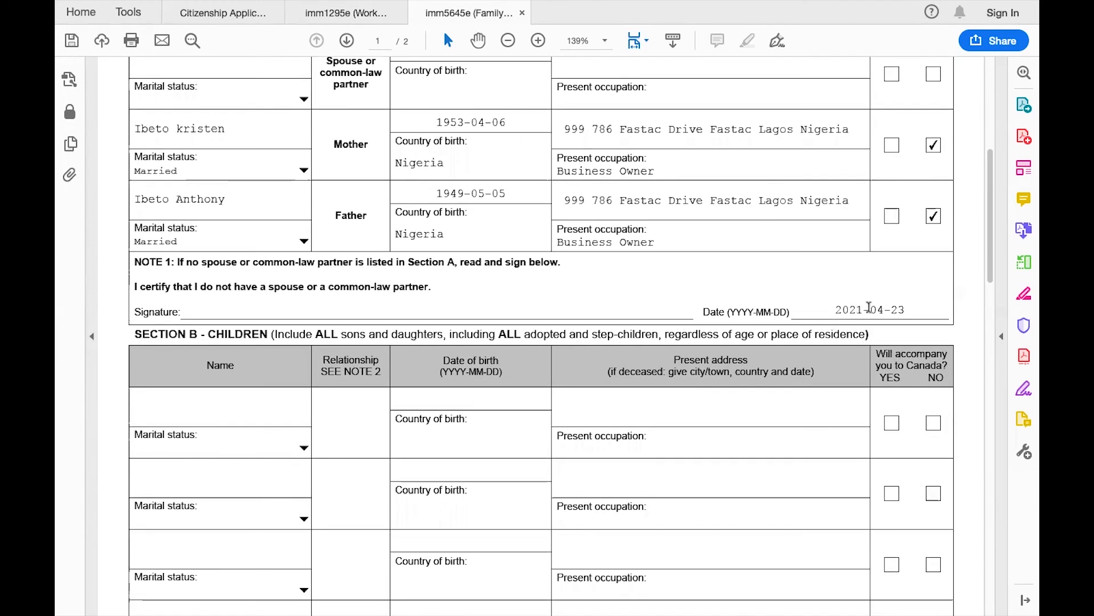
{"action": "scroll", "coordinate": [872, 308], "scroll_direction": "down", "scroll_amount": 3}
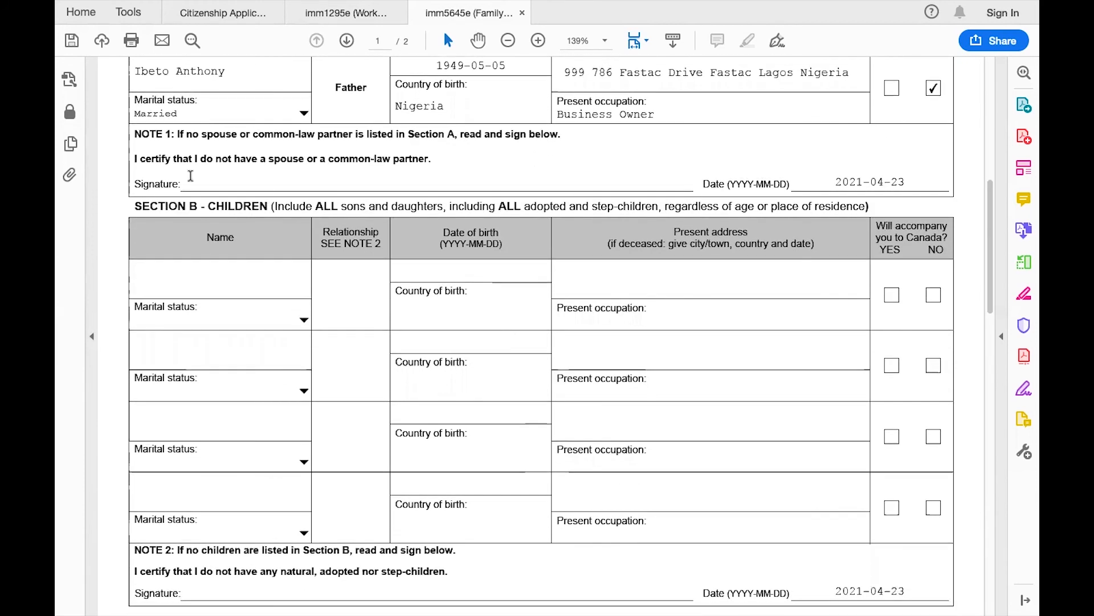
{"action": "scroll", "coordinate": [237, 256], "scroll_direction": "down", "scroll_amount": 4}
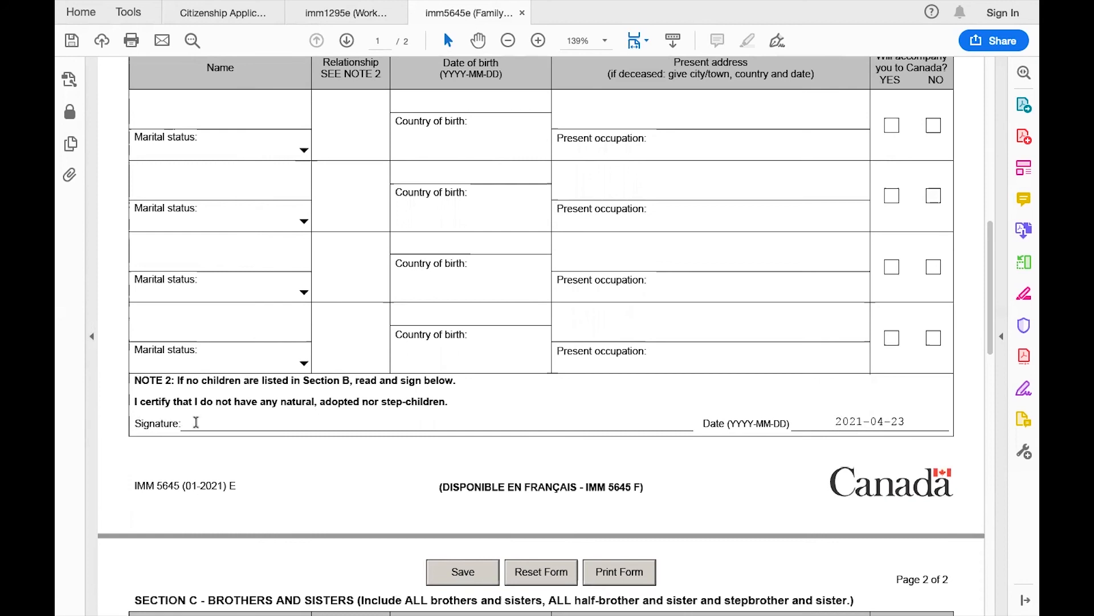
- Review the brothers and sisters in Section C and the Section D certification, and return to Section A
{"action": "scroll", "coordinate": [224, 416], "scroll_direction": "down", "scroll_amount": 7}
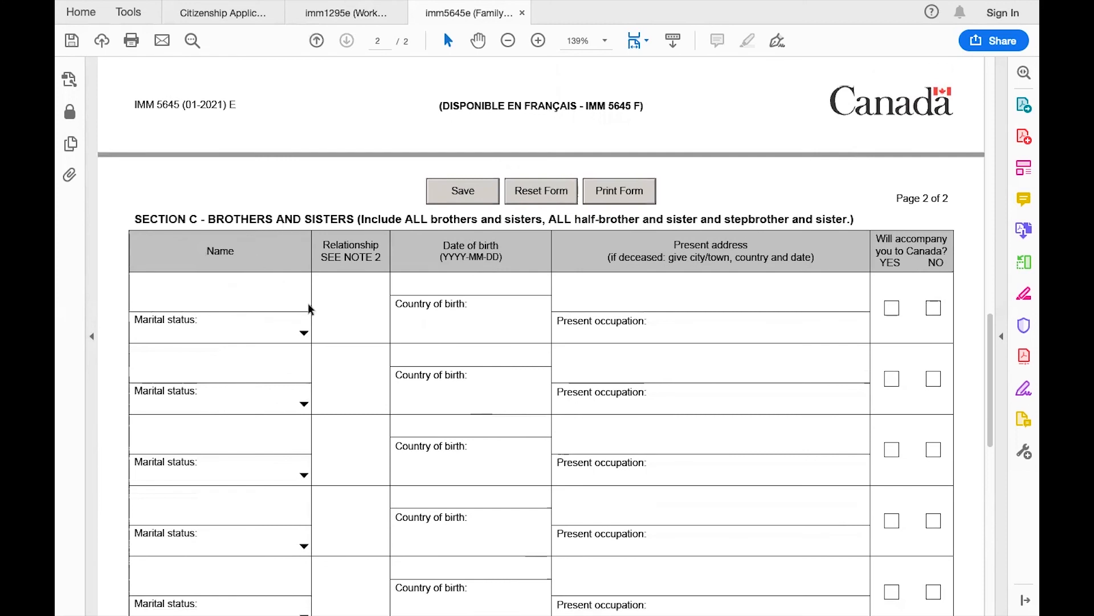
{"action": "scroll", "coordinate": [308, 305], "scroll_direction": "down", "scroll_amount": 2}
{"action": "scroll", "coordinate": [293, 276], "scroll_direction": "down", "scroll_amount": 10}
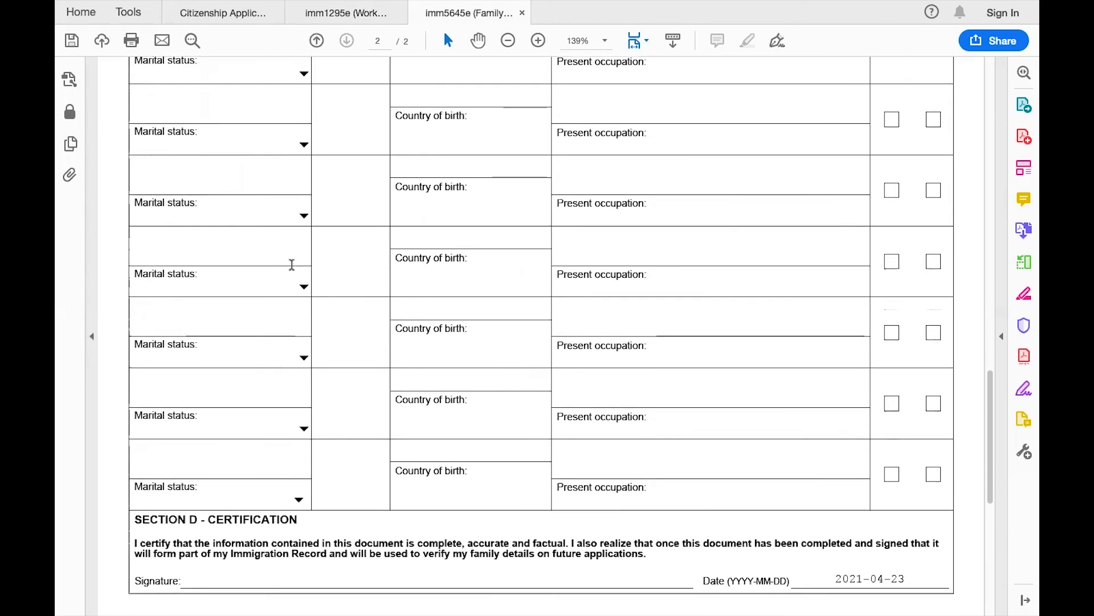
{"action": "scroll", "coordinate": [292, 265], "scroll_direction": "down", "scroll_amount": 1}
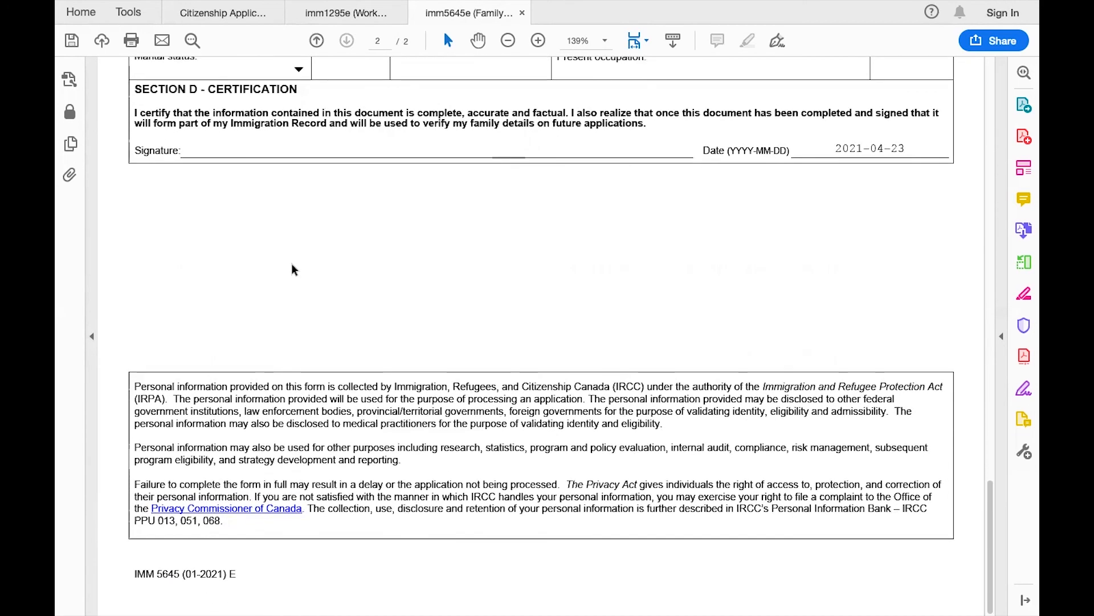
{"action": "scroll", "coordinate": [292, 265], "scroll_direction": "up", "scroll_amount": 20}
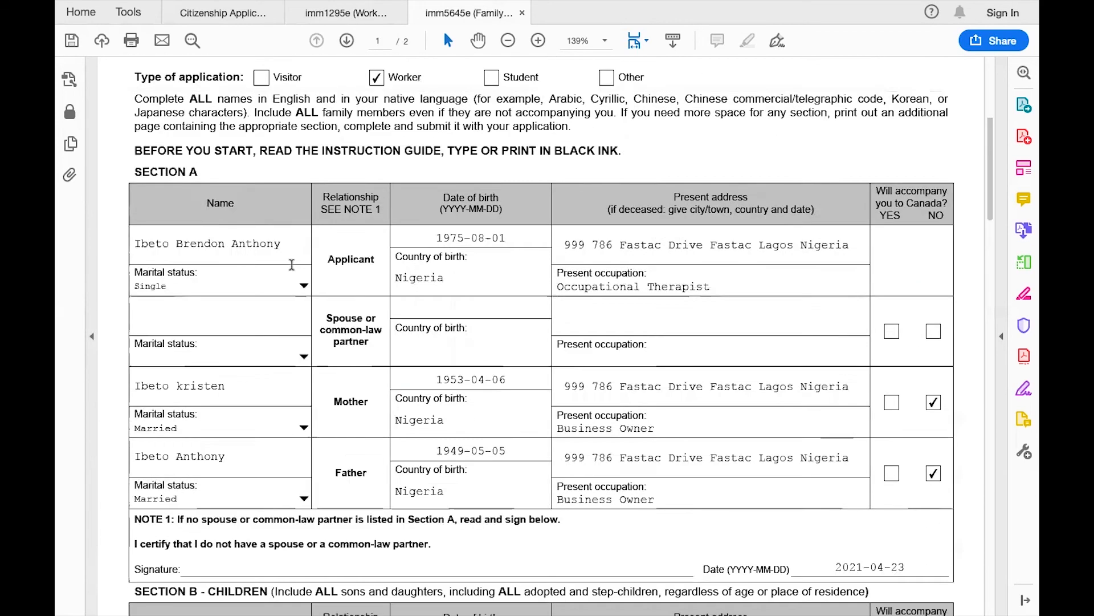